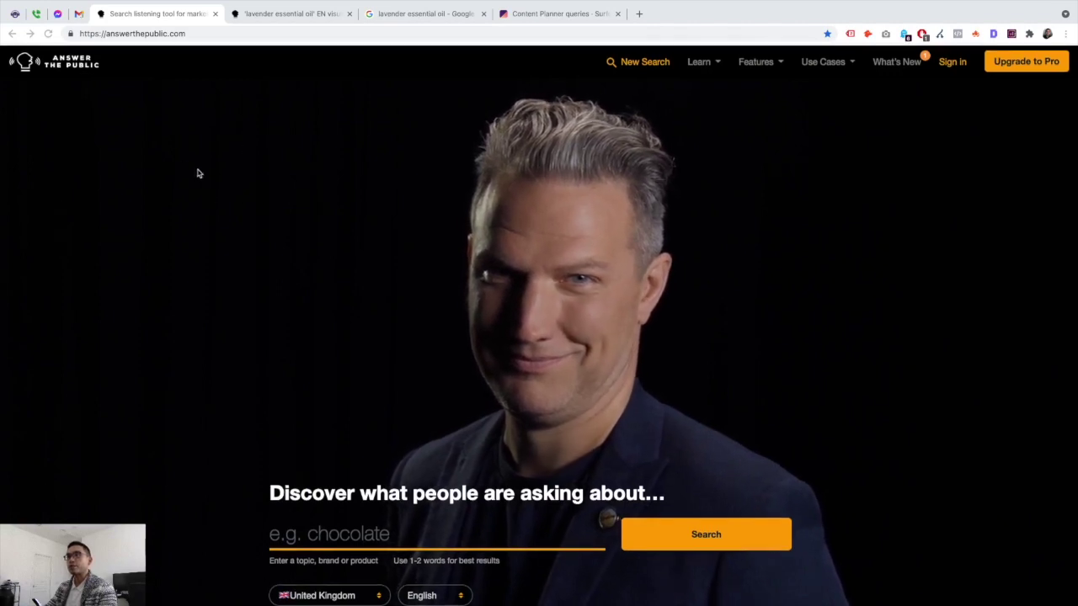
# Examine the AnswerThePublic homepage's search form, with its country and language options, and the introduction to its search insights
pyautogui.scroll(-2, 409, 233)
pyautogui.scroll(-1, 373, 235)
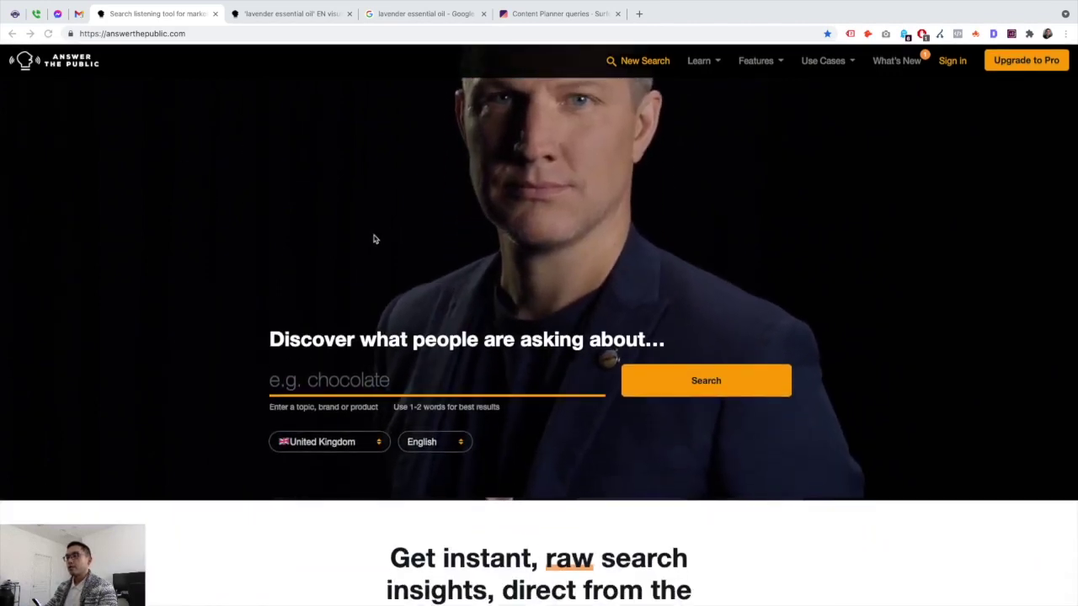
pyautogui.scroll(-2, 356, 248)
pyautogui.scroll(-2, 358, 249)
pyautogui.scroll(2, 358, 249)
pyautogui.scroll(-1, 357, 249)
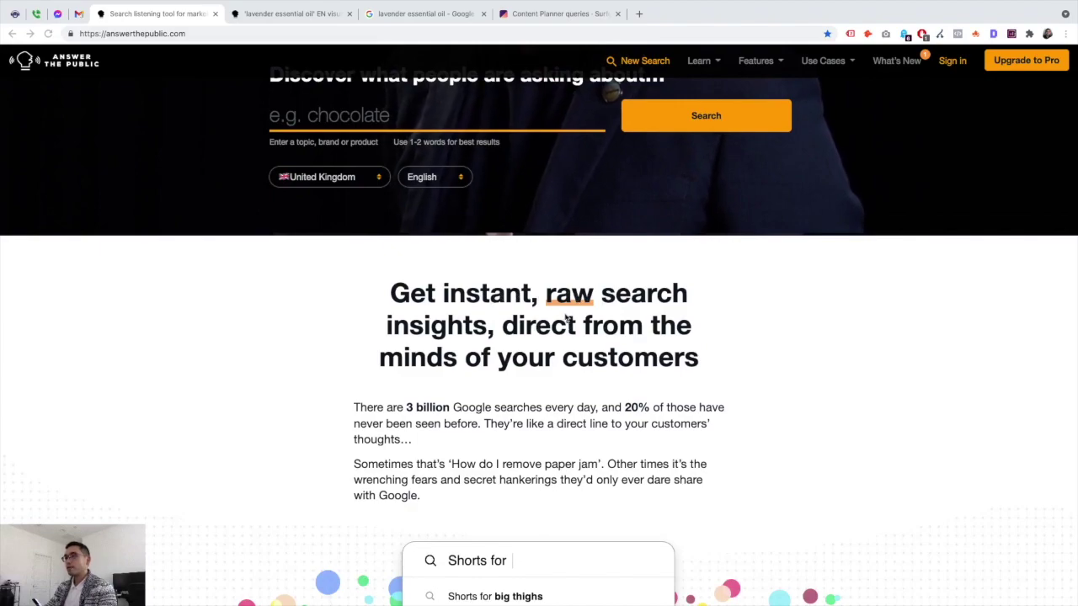
pyautogui.scroll(-5, 543, 335)
pyautogui.scroll(9, 535, 337)
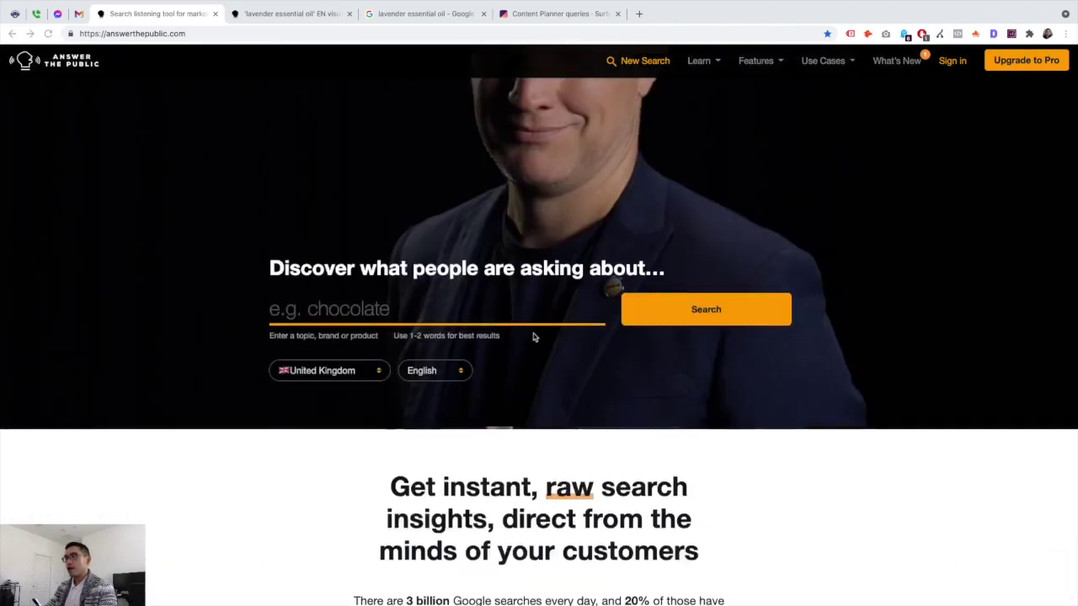
pyautogui.scroll(-7, 533, 337)
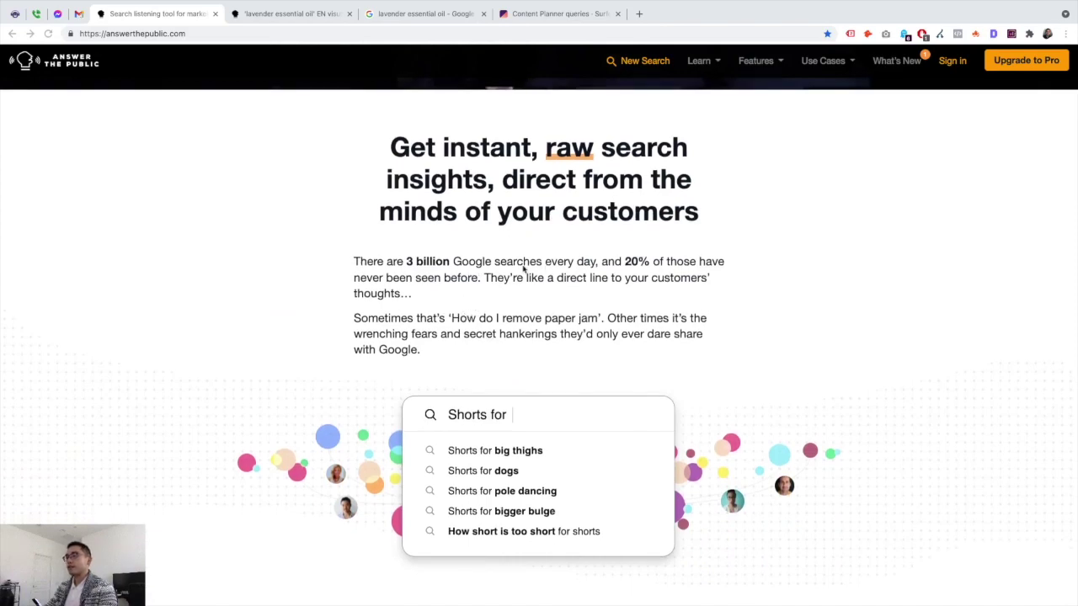
pyautogui.scroll(1, 524, 269)
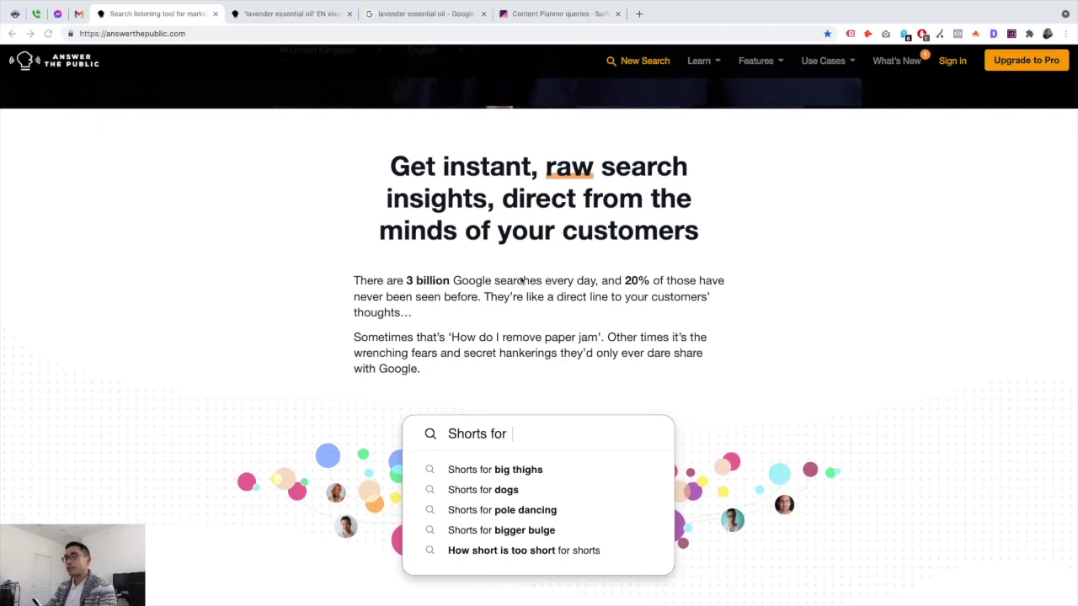
pyautogui.scroll(4, 522, 280)
pyautogui.scroll(1, 437, 261)
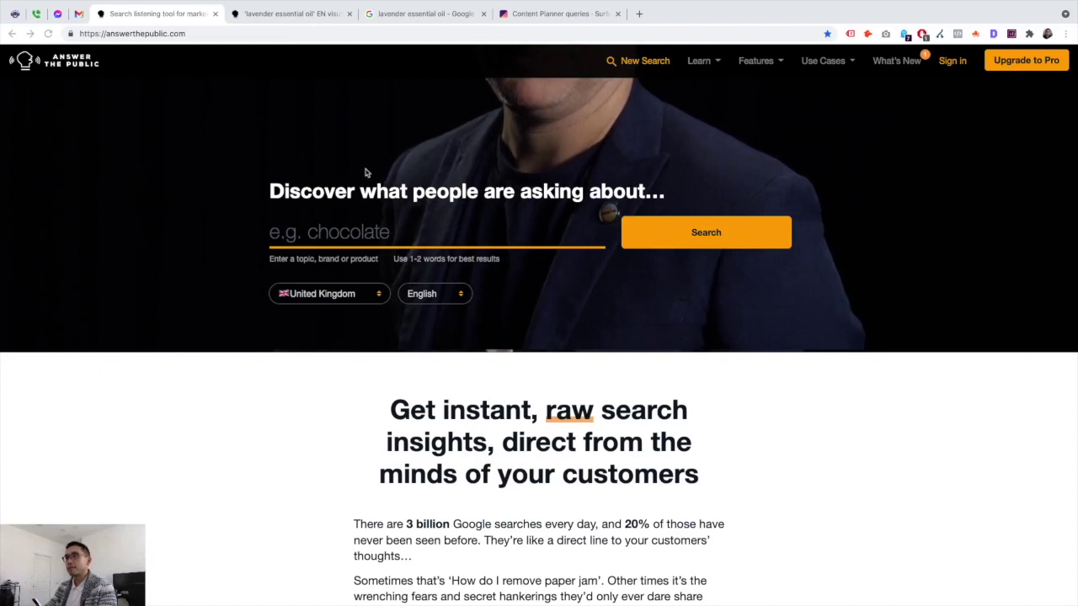
pyautogui.scroll(3, 385, 222)
pyautogui.scroll(-1, 353, 428)
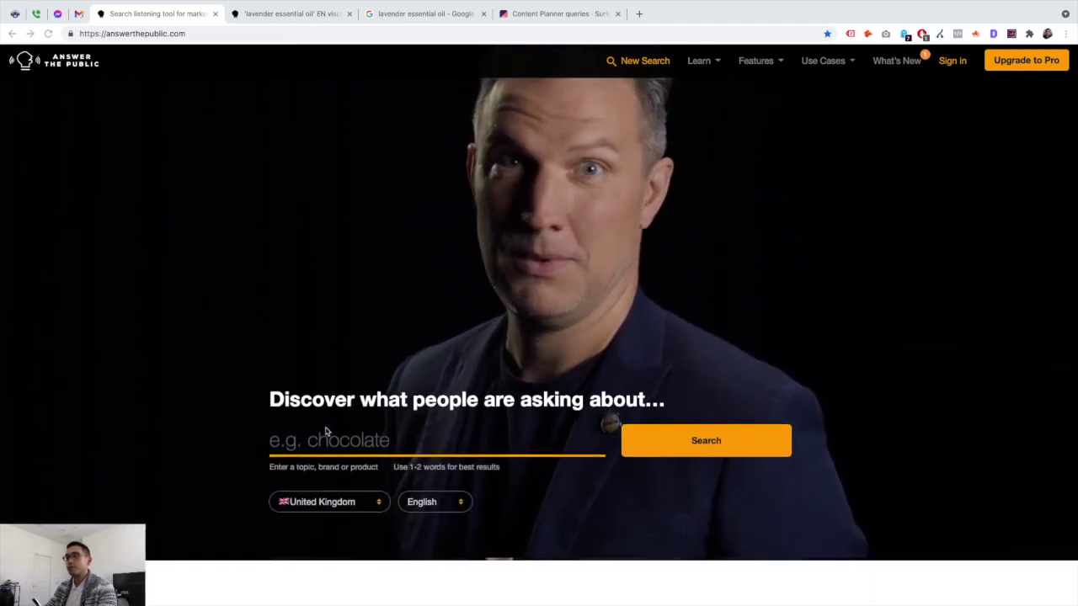
# Switch to the "lavender essential oil" report and examine the question branches in its questions visualisation
pyautogui.click(299, 14)
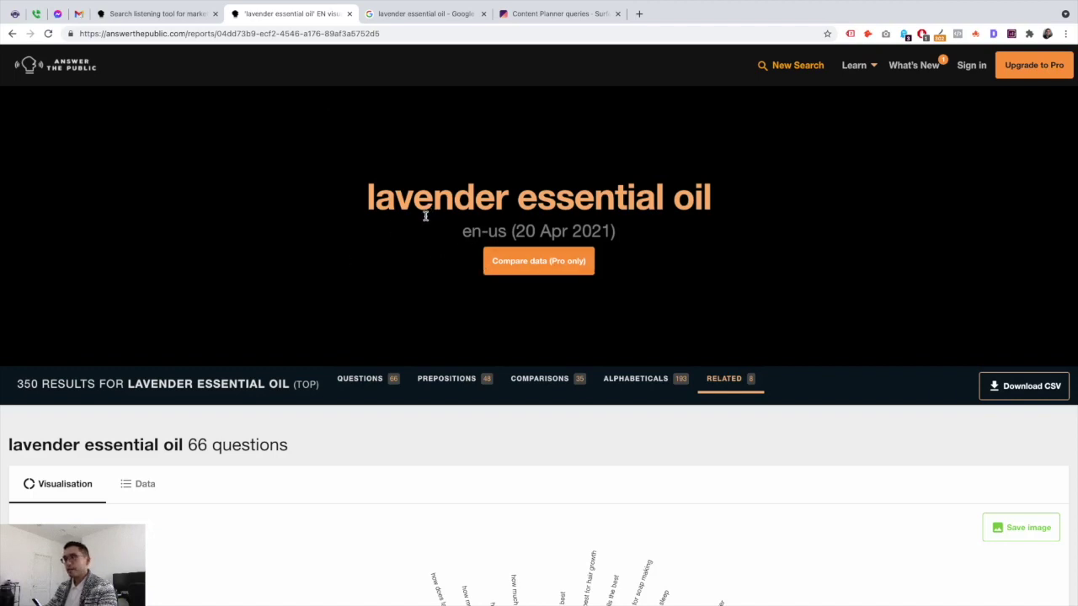
pyautogui.scroll(-3, 429, 213)
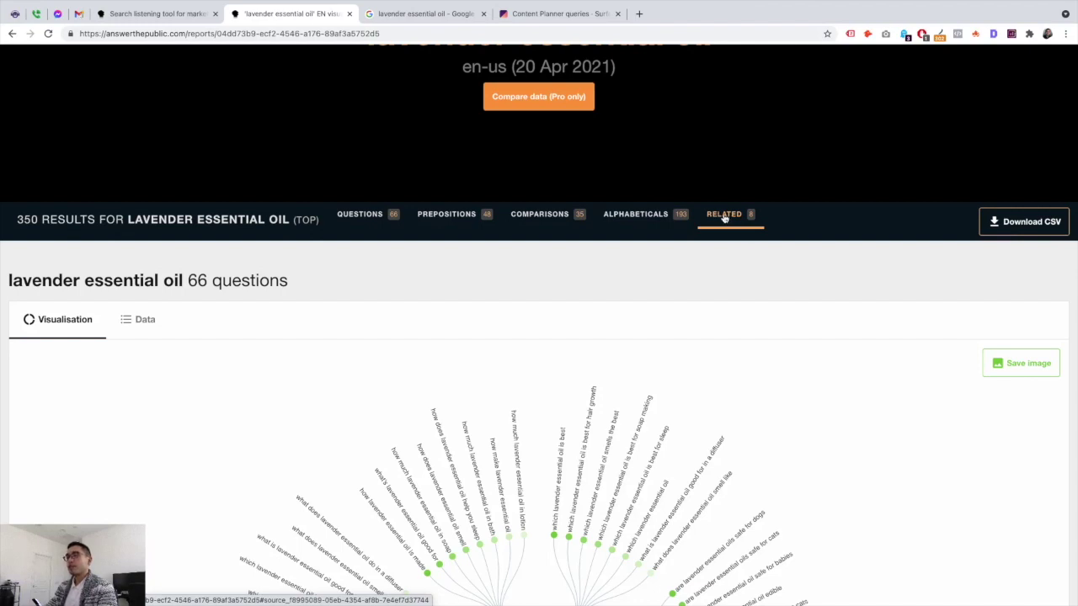
pyautogui.scroll(-2, 351, 222)
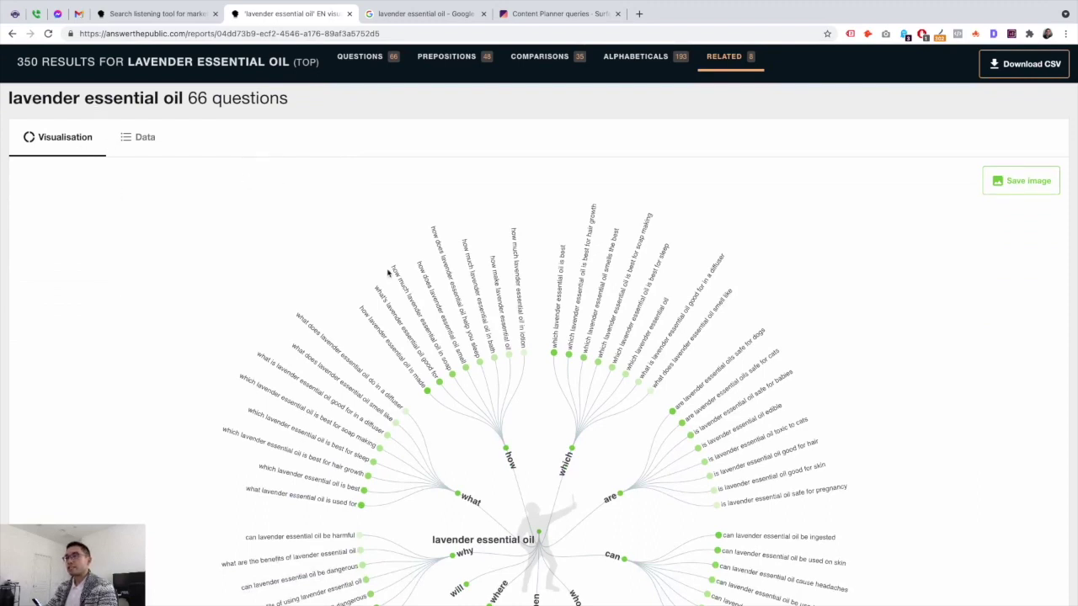
pyautogui.scroll(-1, 379, 266)
pyautogui.scroll(-1, 497, 426)
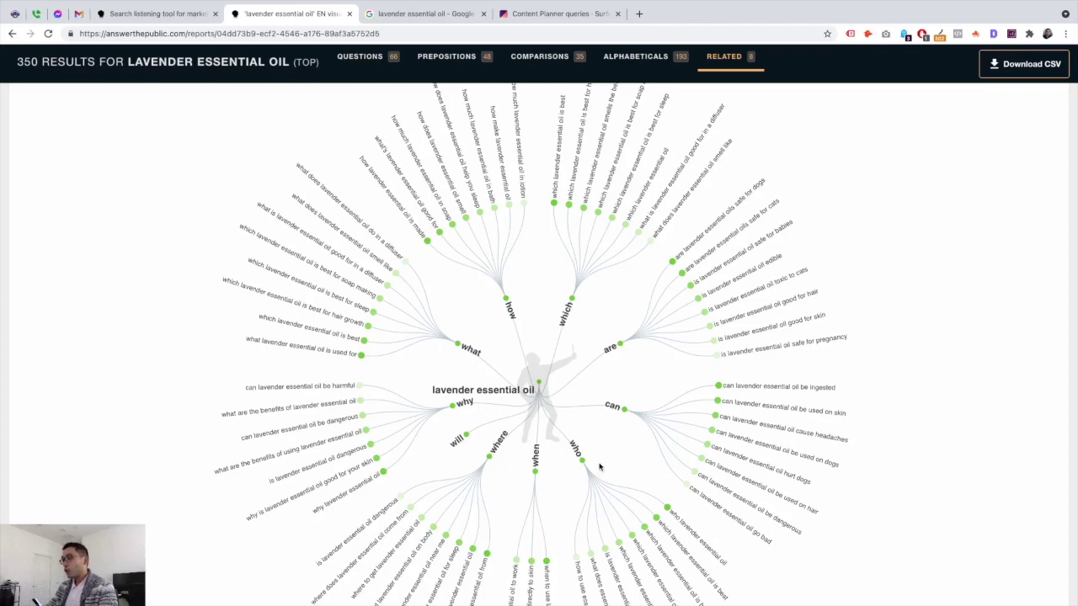
pyautogui.scroll(-1, 601, 468)
pyautogui.scroll(-3, 601, 468)
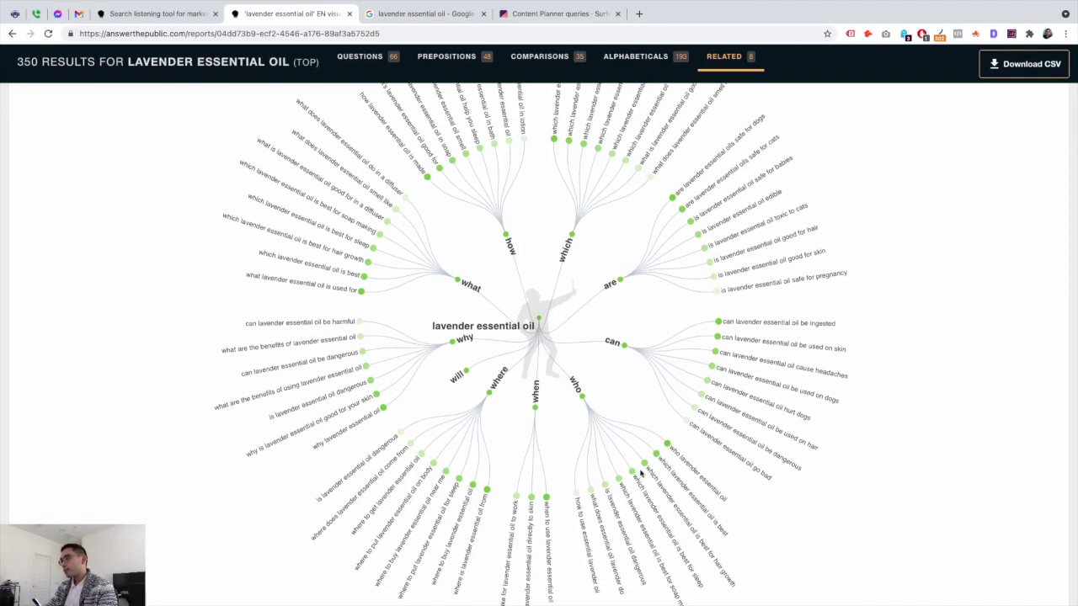
pyautogui.scroll(-1, 638, 471)
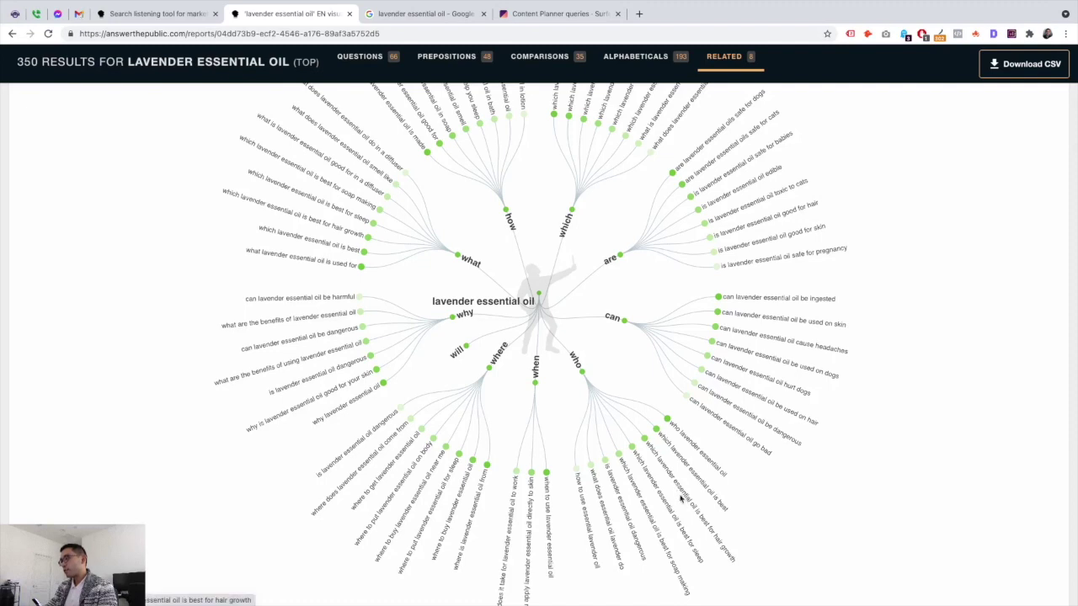
pyautogui.scroll(-1, 618, 503)
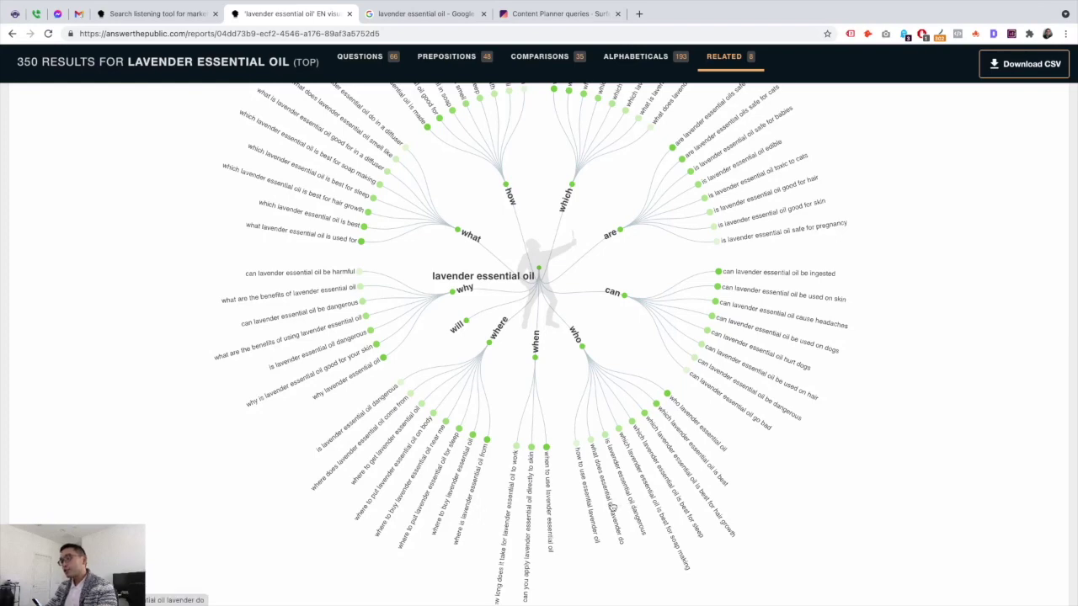
pyautogui.scroll(3, 612, 506)
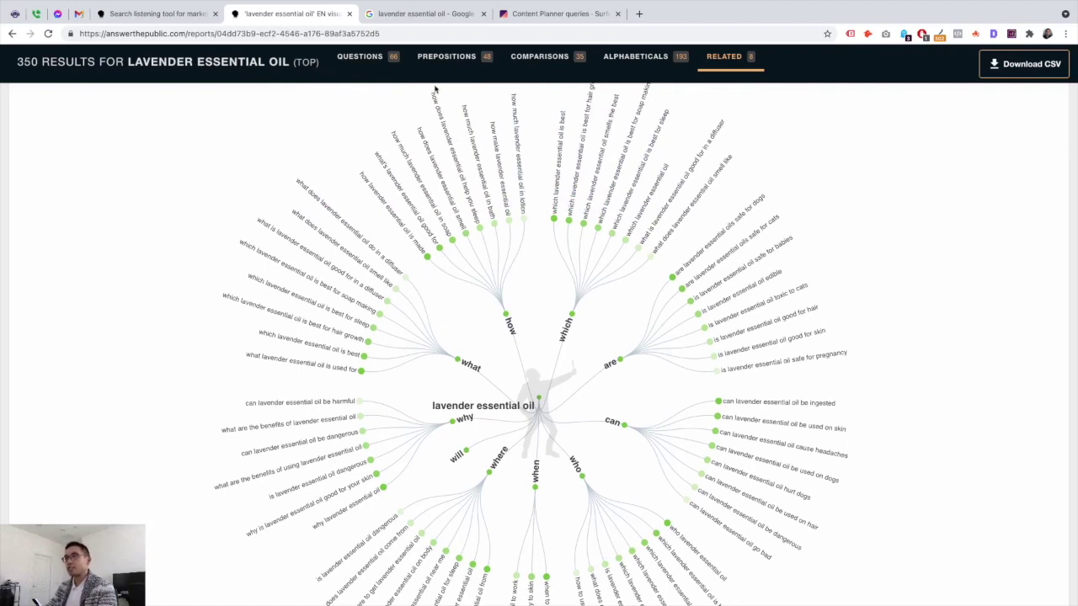
# Go to the report's prepositions section and examine the near, without, with, can, to, for and is branches
pyautogui.click(437, 60)
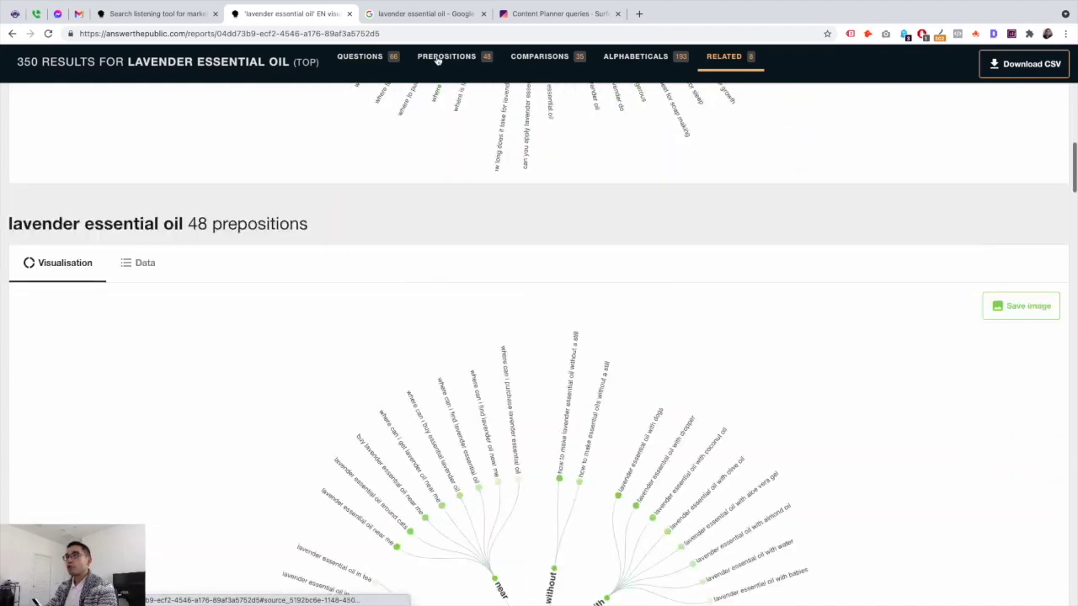
pyautogui.scroll(-2, 503, 246)
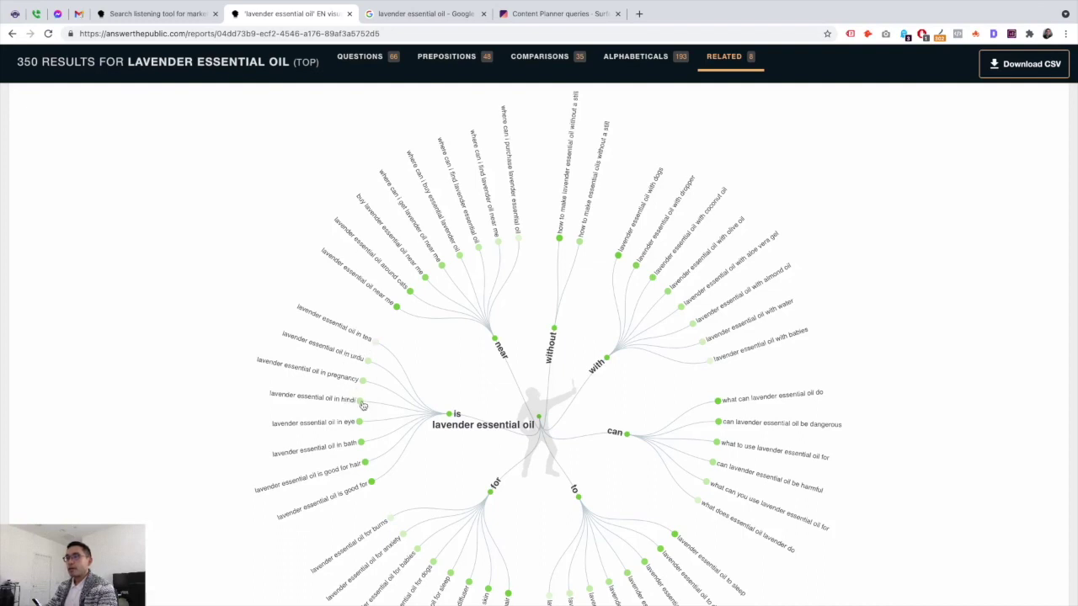
pyautogui.scroll(-2, 426, 532)
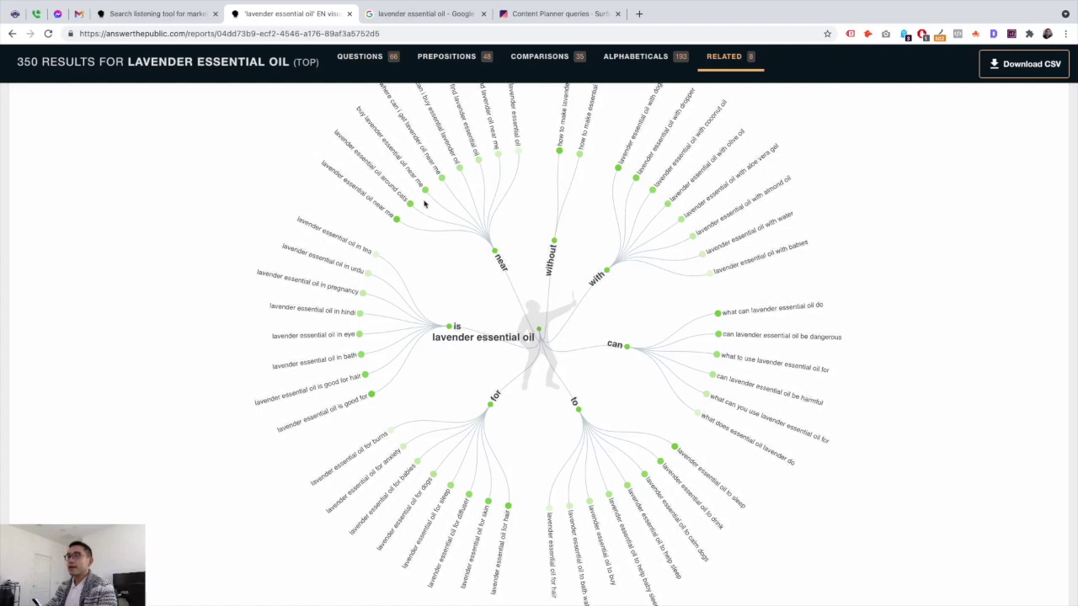
pyautogui.scroll(1, 425, 204)
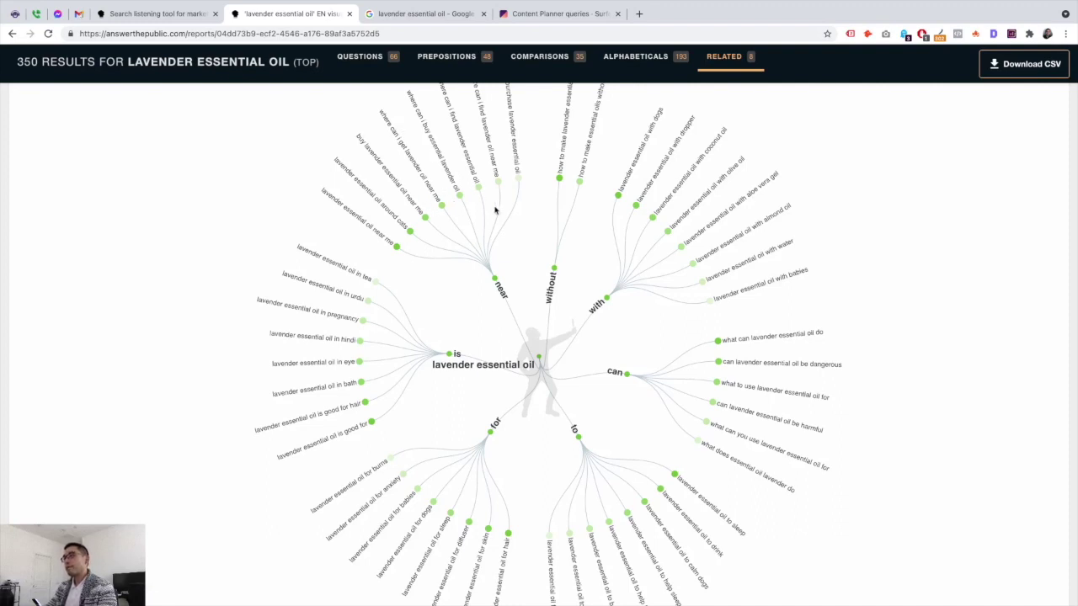
pyautogui.scroll(1, 524, 206)
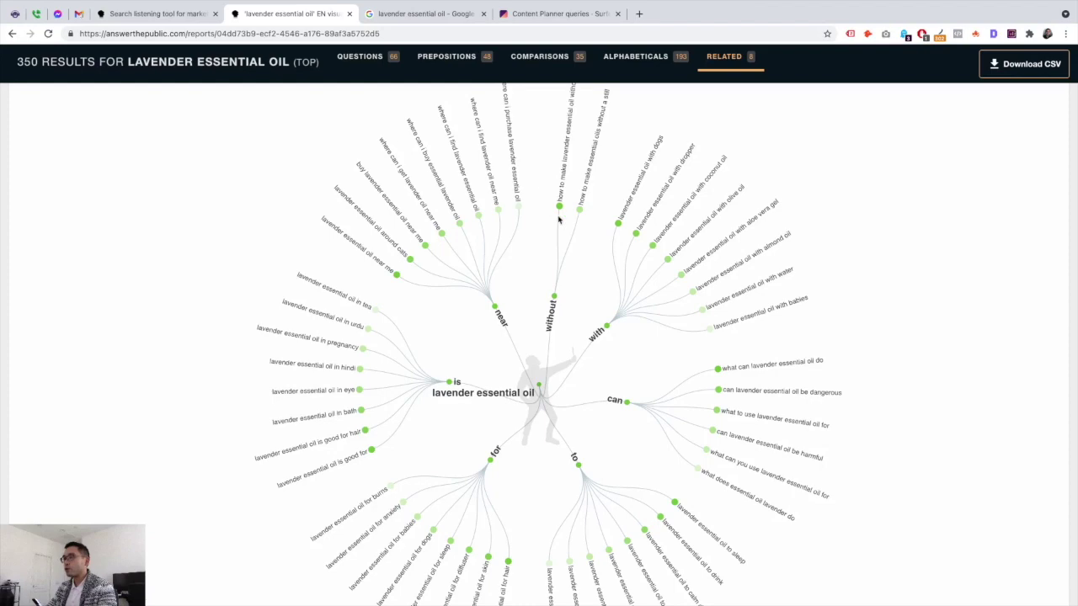
pyautogui.scroll(-5, 540, 387)
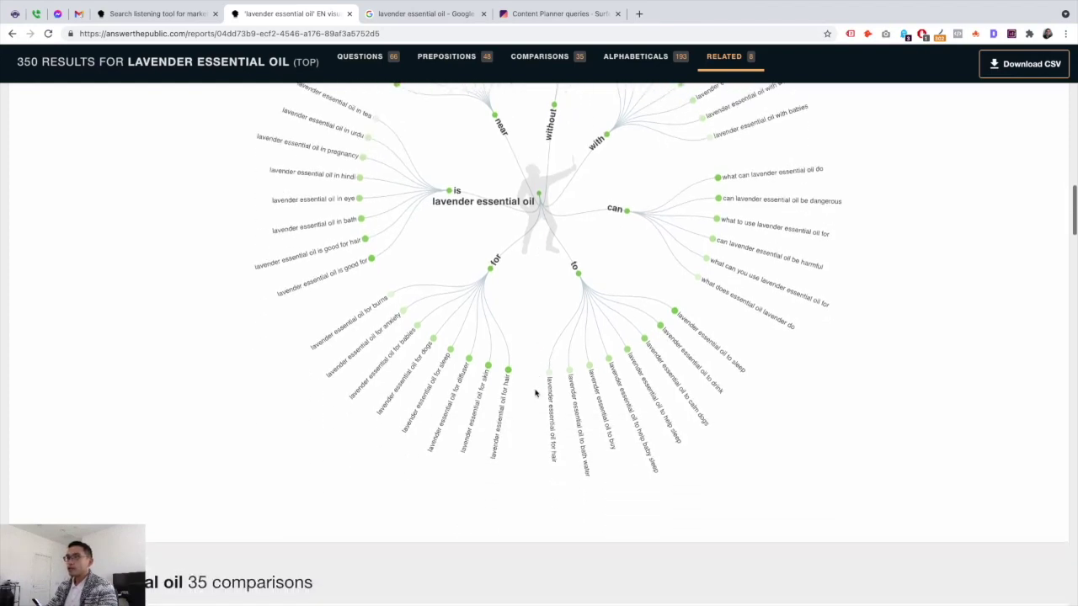
# Examine the and, versus, like, or and vs branches in the report's comparisons visualisation
pyautogui.scroll(-3, 535, 93)
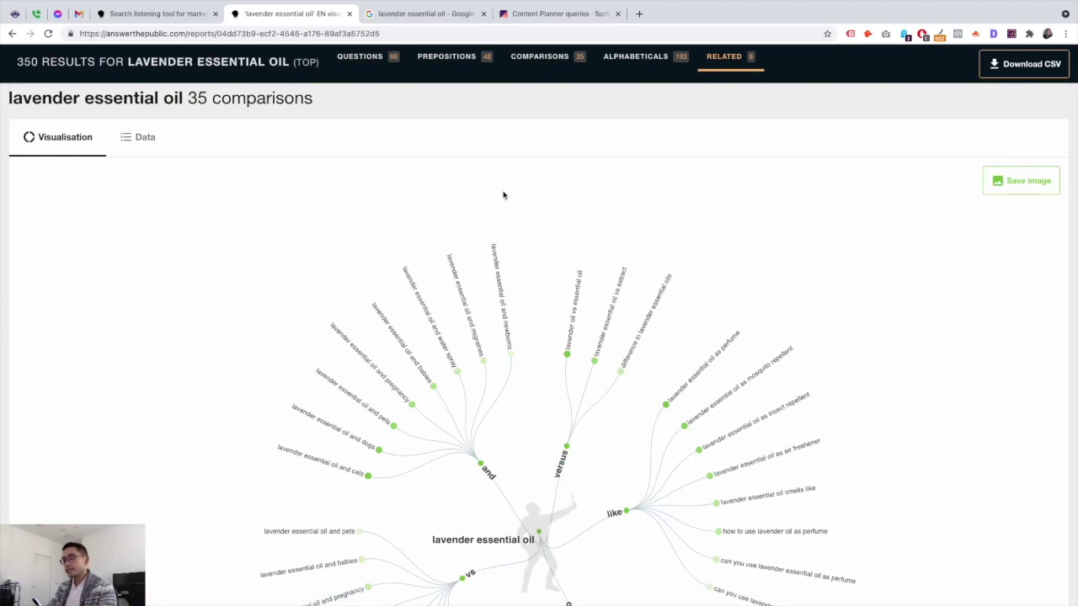
pyautogui.scroll(-2, 545, 294)
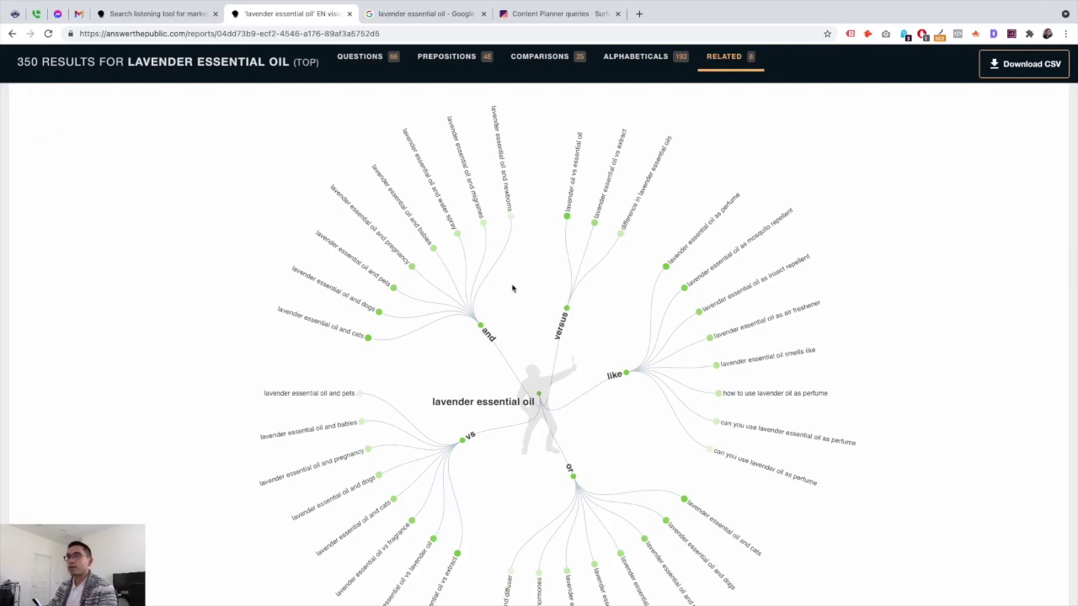
pyautogui.scroll(-1, 534, 318)
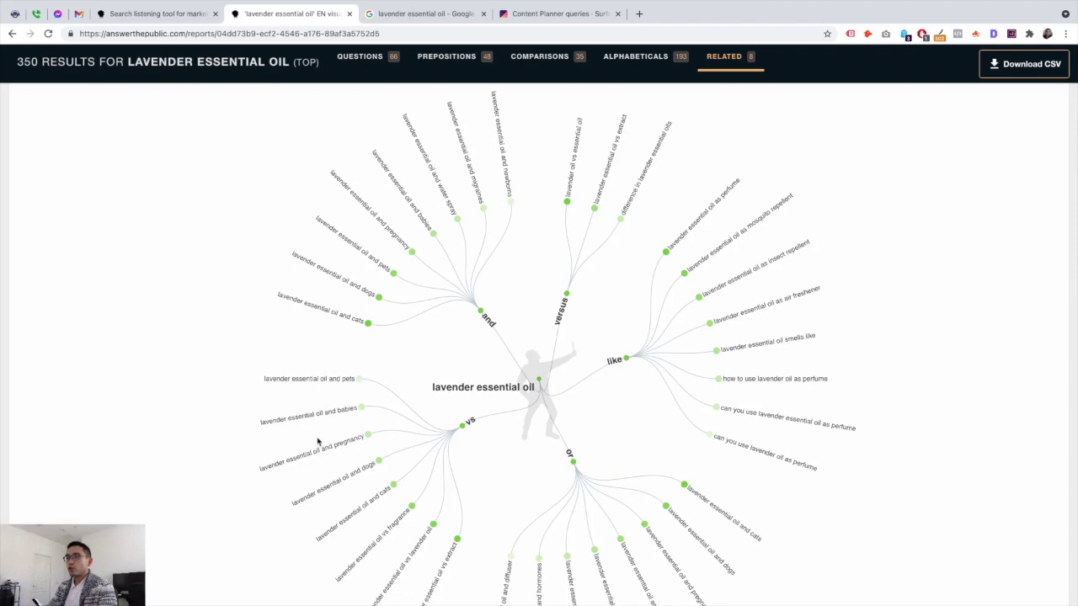
pyautogui.scroll(-1, 318, 439)
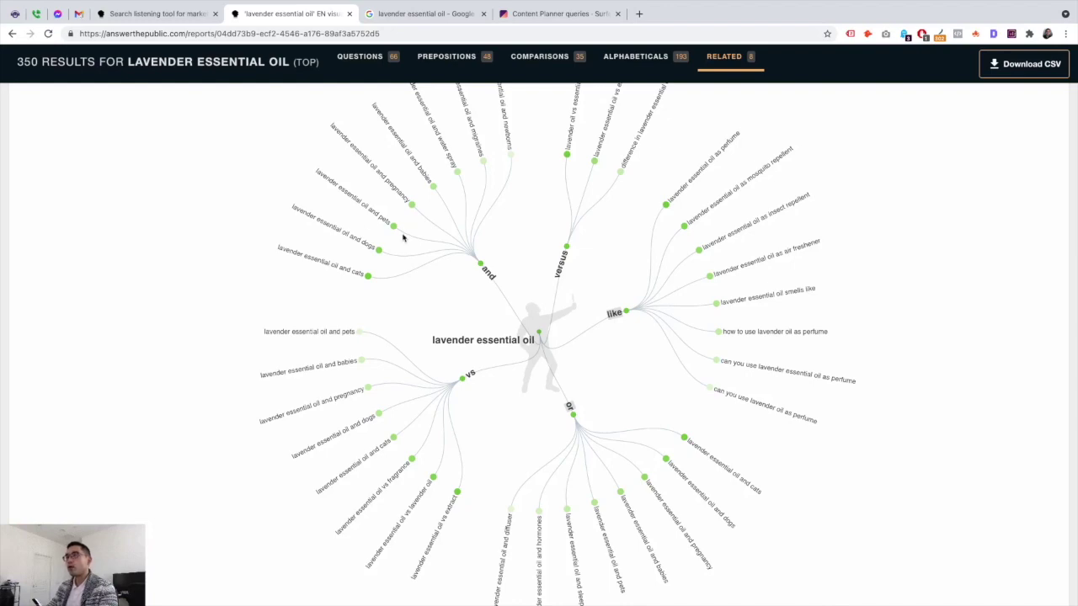
# Go to the report's alphabeticals section and examine the keyword suggestions grouped by letter
pyautogui.click(621, 65)
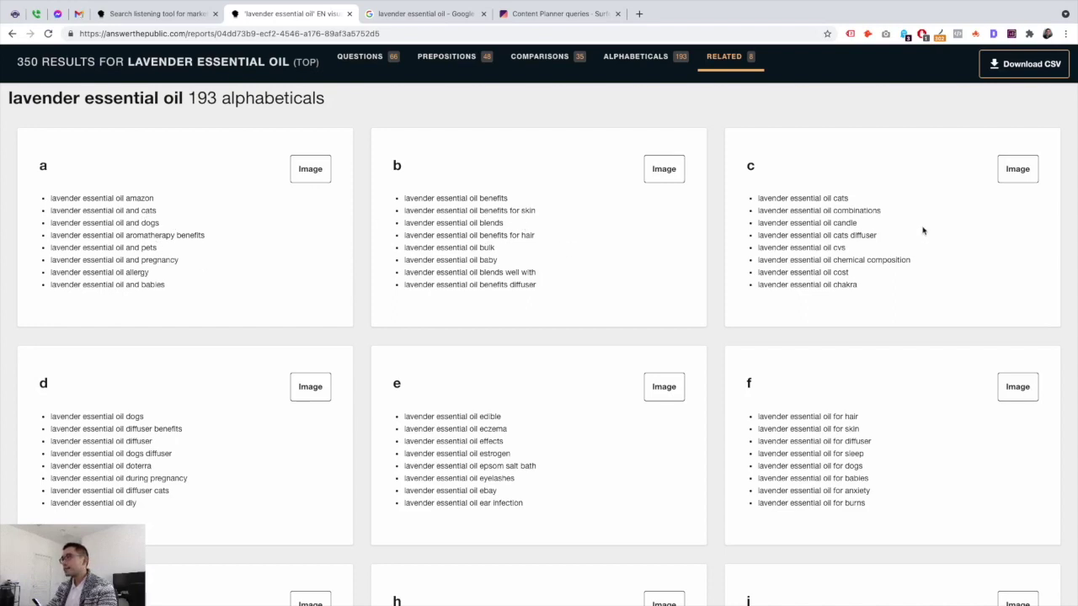
pyautogui.scroll(-1, 838, 242)
pyautogui.scroll(-3, 850, 253)
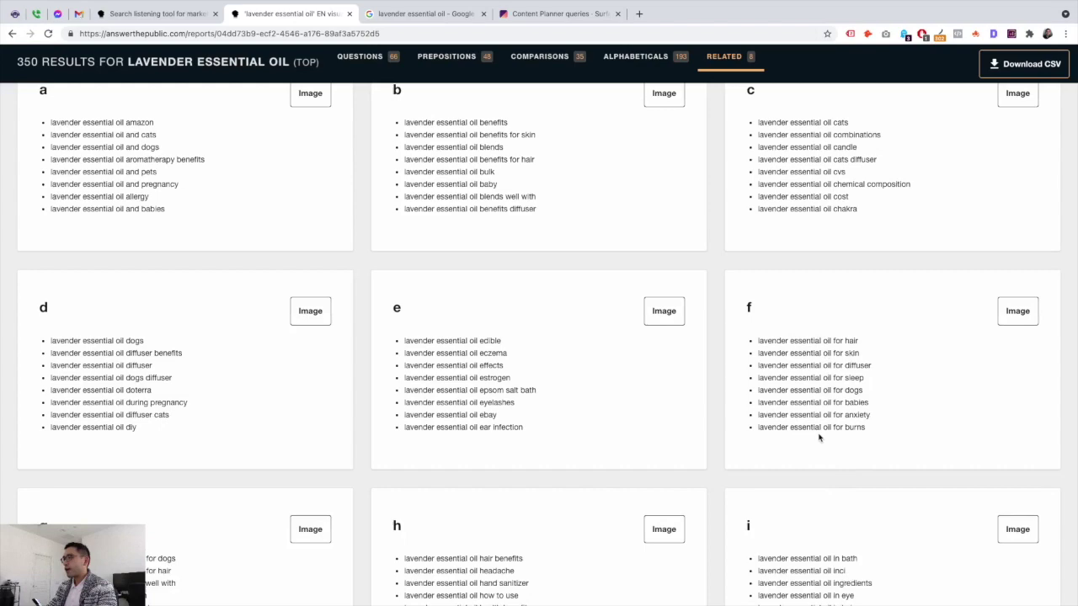
pyautogui.scroll(-5, 553, 429)
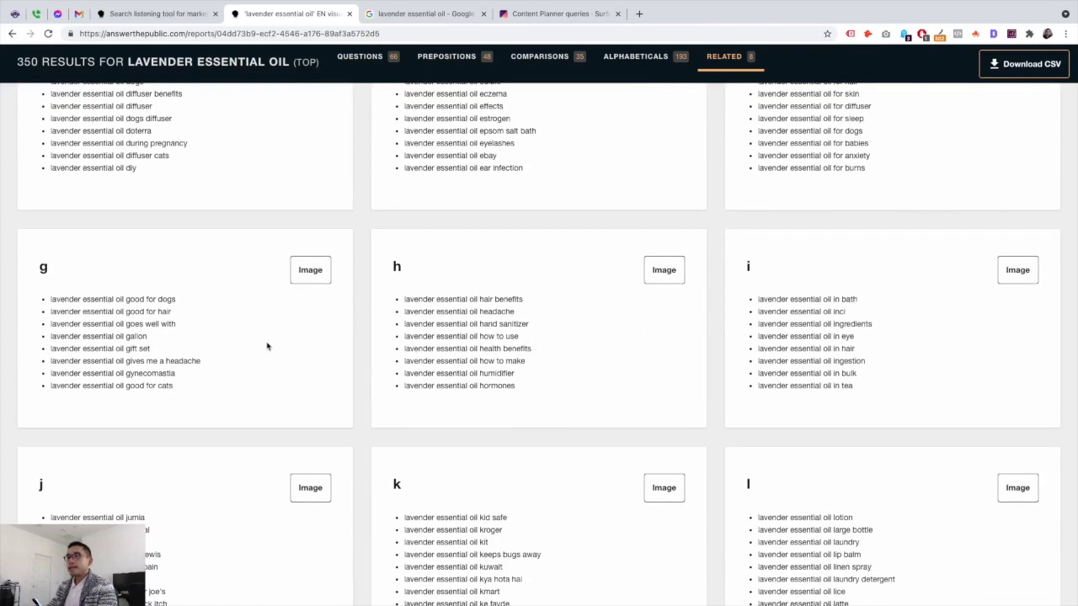
# Examine the related searches visualisation for lavender essential oil, past the remaining alphabetical groups
pyautogui.scroll(-8, 379, 356)
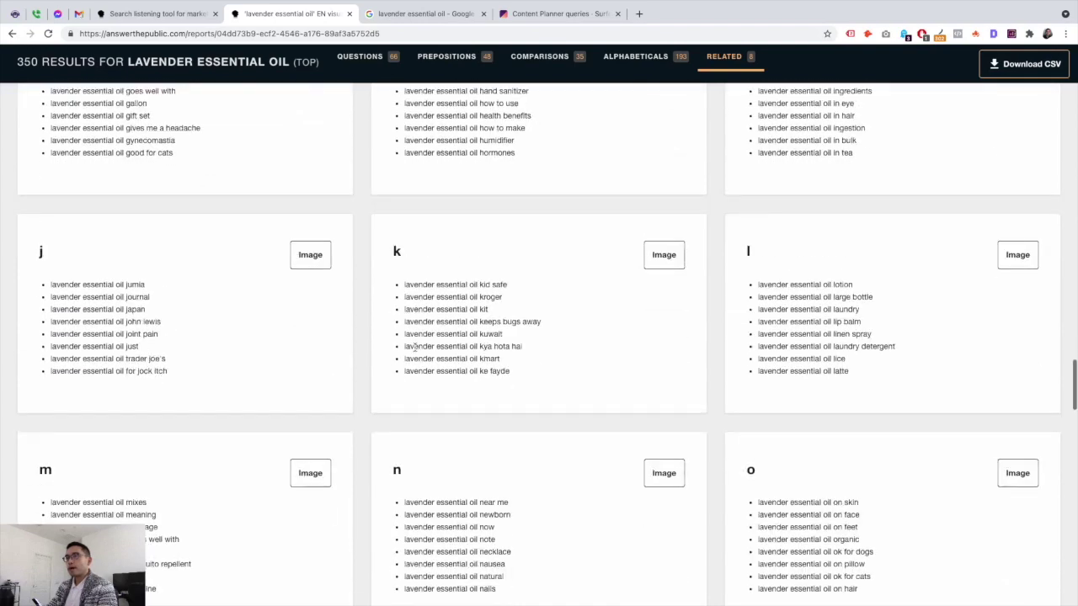
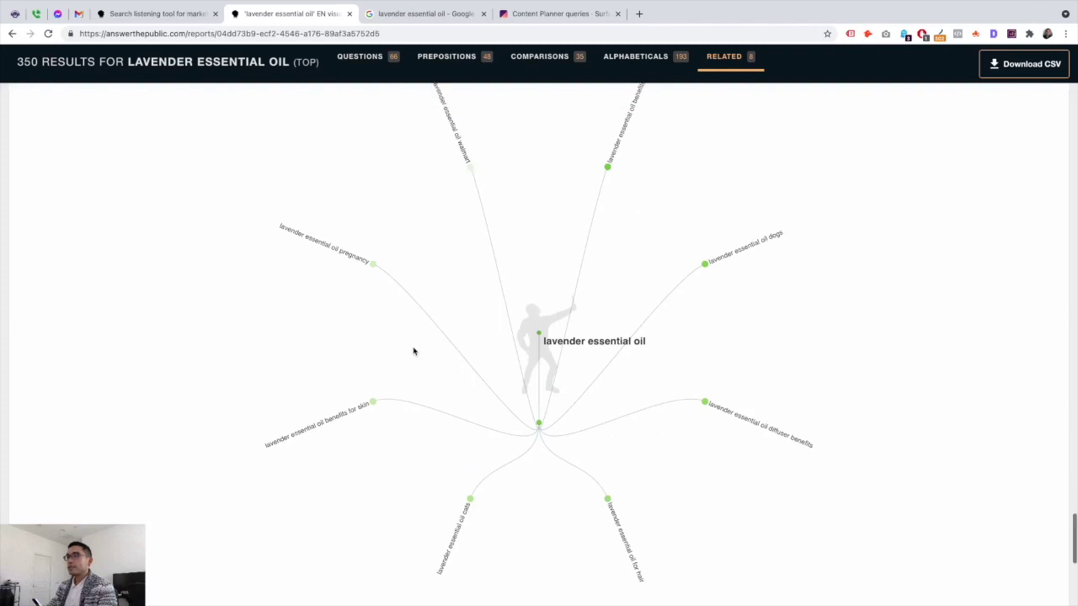
pyautogui.scroll(1, 420, 331)
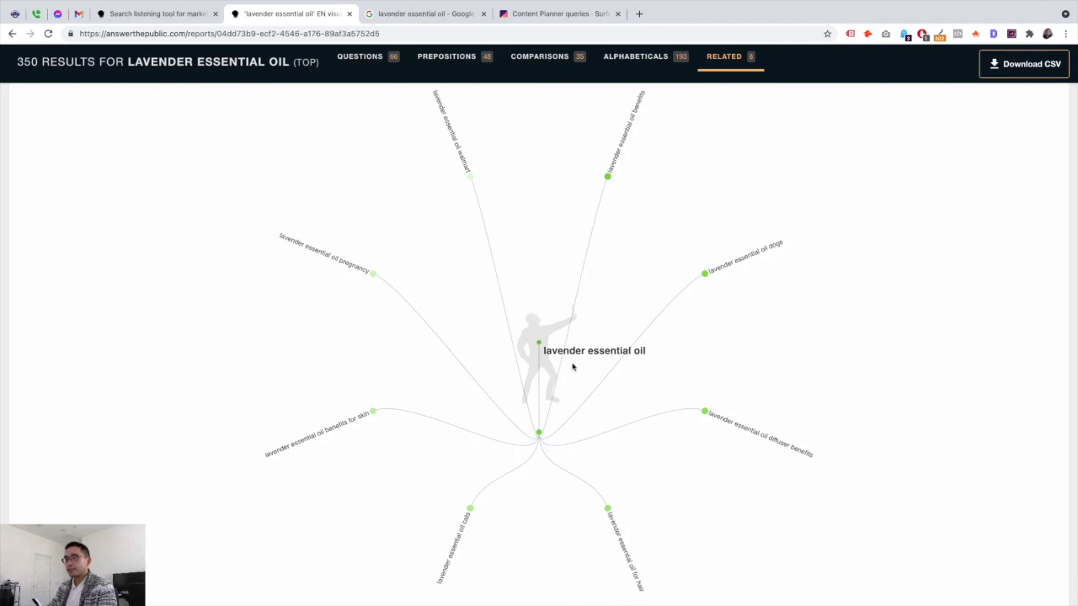
pyautogui.scroll(1, 572, 366)
pyautogui.scroll(-3, 553, 270)
pyautogui.scroll(3, 581, 263)
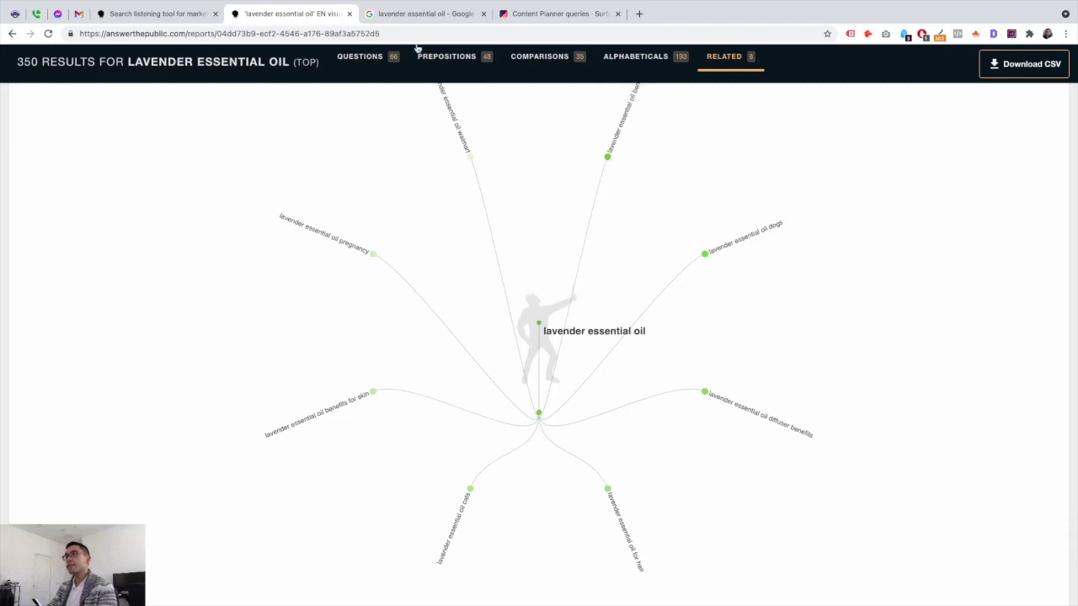
# Switch to the Google results for "lavender essential oil" and sort the Keyword Surfer ideas by ascending similarity
pyautogui.click(425, 14)
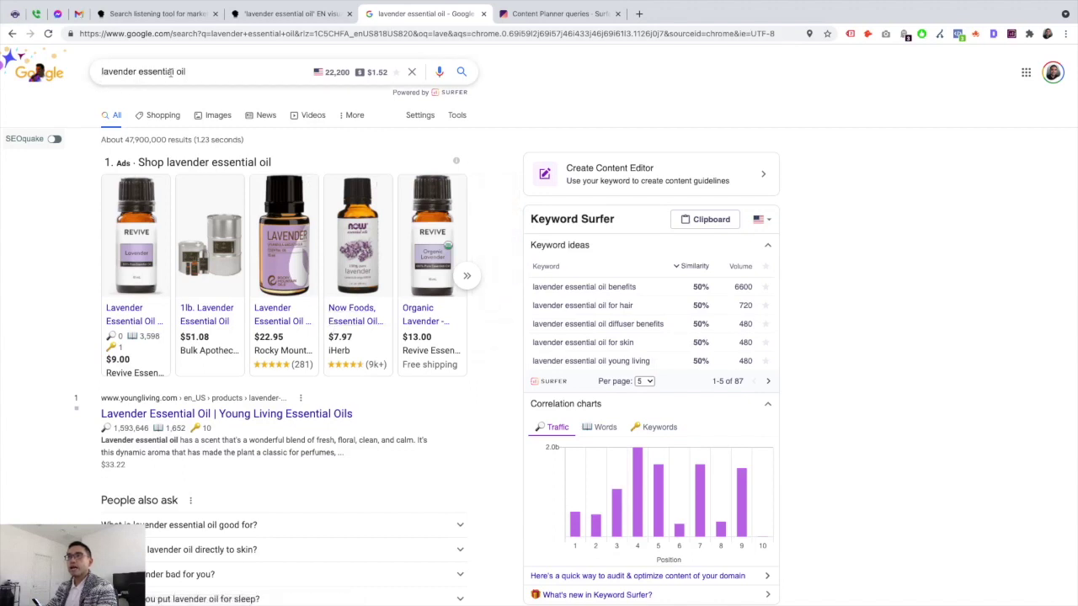
pyautogui.scroll(-1, 622, 293)
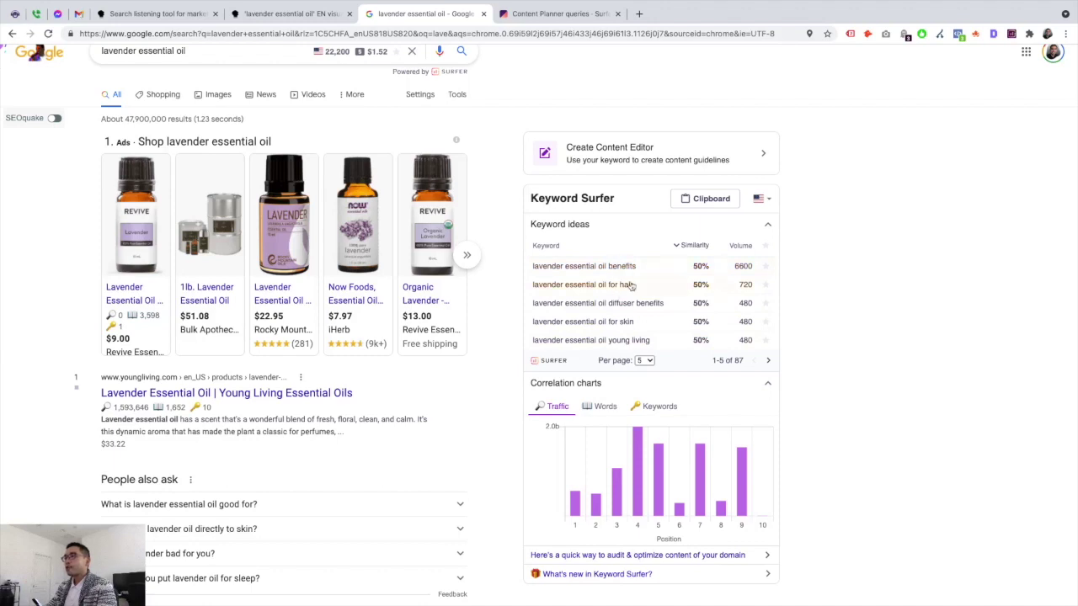
pyautogui.click(692, 246)
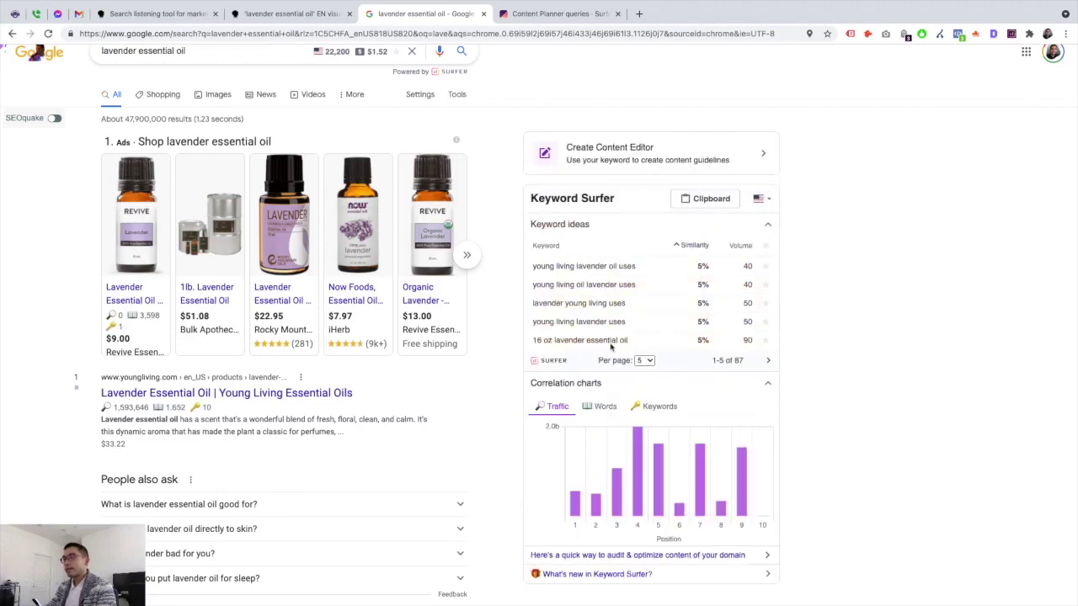
# Show 20 Keyword Surfer ideas per page and page forward to examine ideas 61-80
pyautogui.click(644, 361)
pyautogui.click(647, 392)
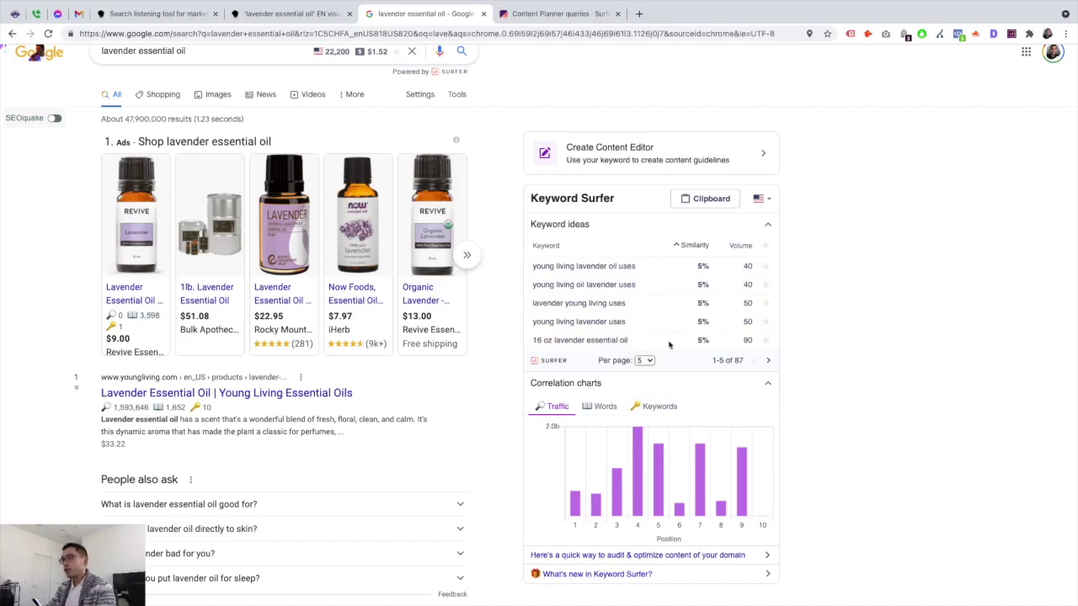
pyautogui.scroll(-3, 637, 373)
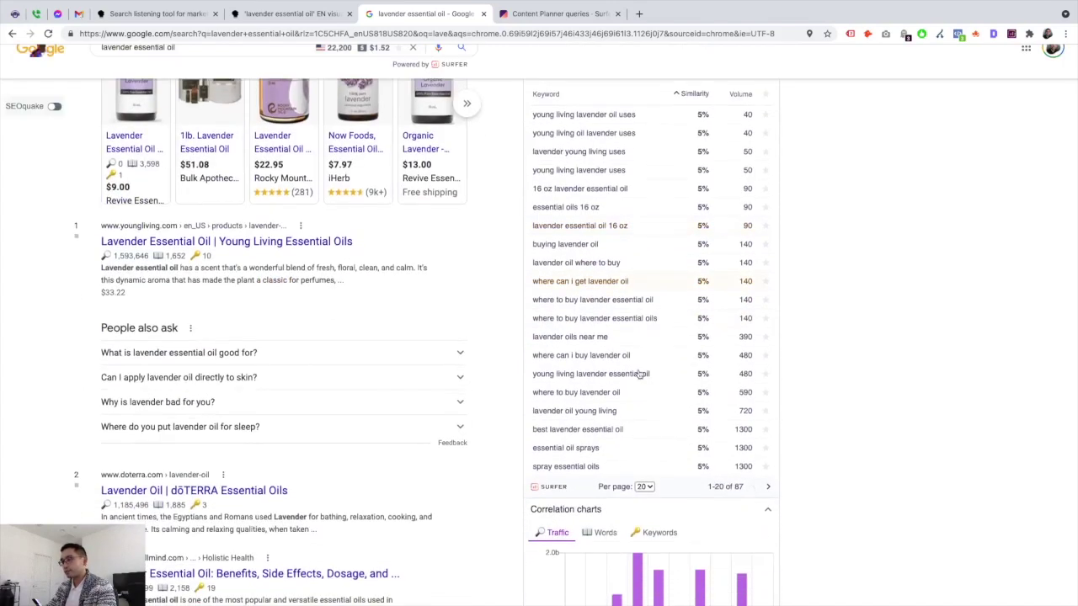
pyautogui.click(767, 487)
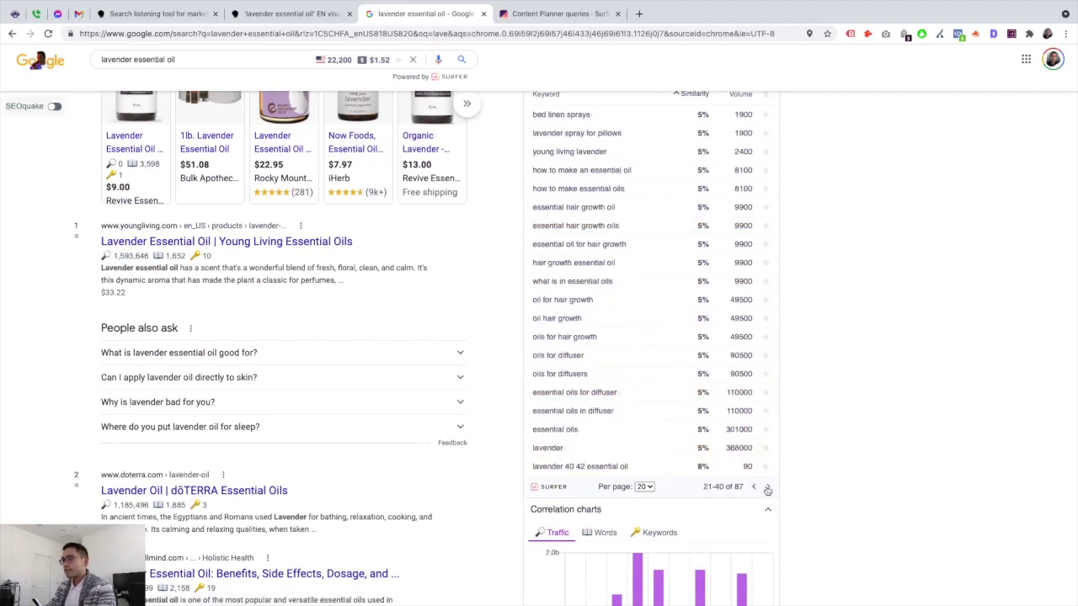
pyautogui.click(767, 487)
pyautogui.click(767, 487)
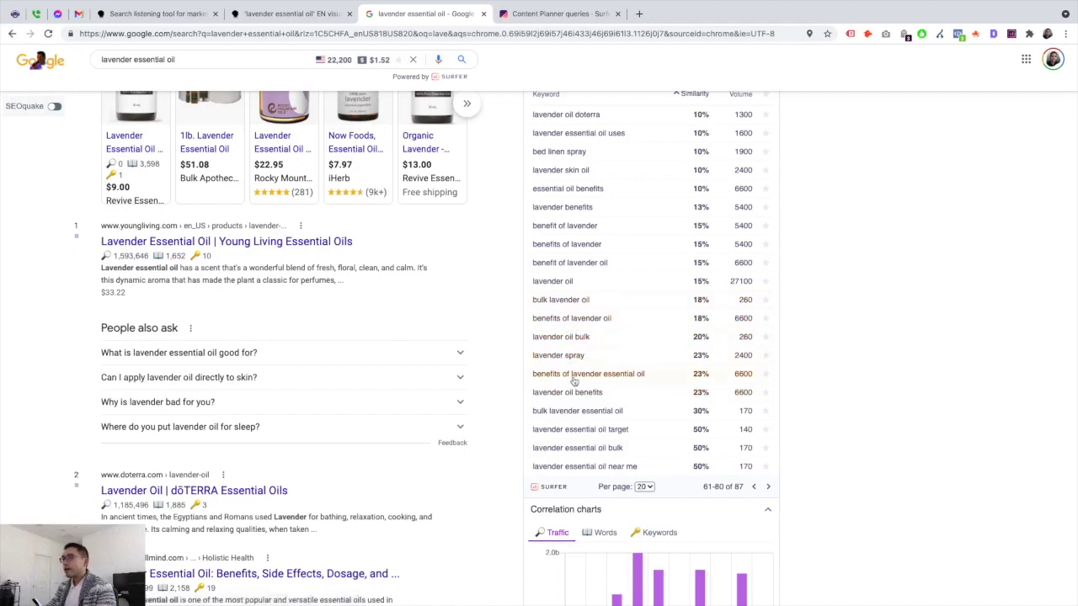
pyautogui.scroll(1, 640, 375)
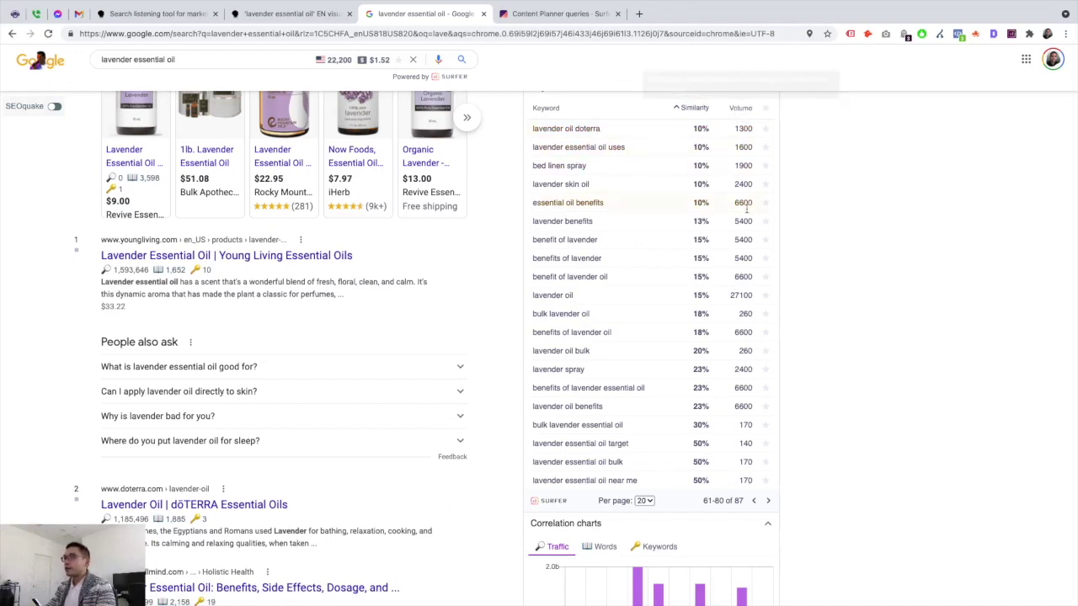
# Examine the Keyword Surfer correlation charts for traffic, words and keywords of the ranking pages
pyautogui.scroll(-2, 745, 370)
pyautogui.scroll(-3, 435, 410)
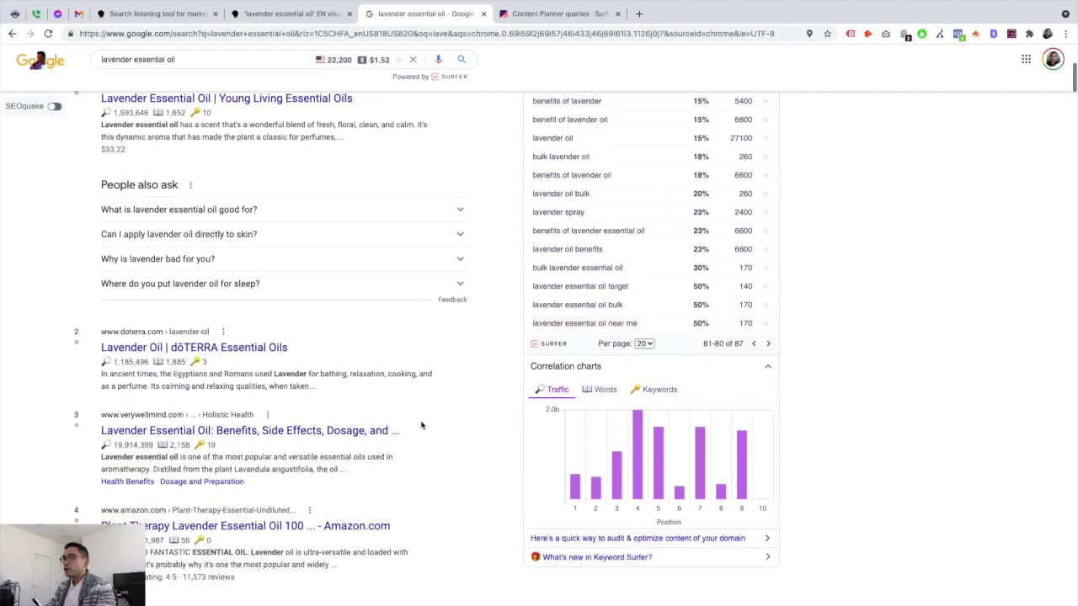
pyautogui.scroll(-1, 468, 383)
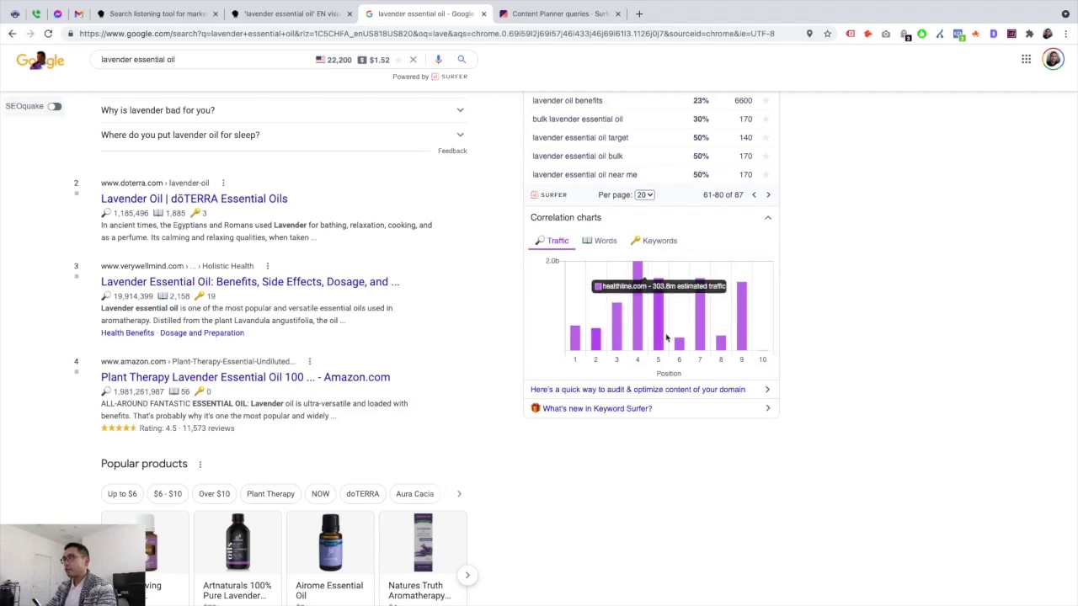
pyautogui.click(588, 242)
pyautogui.moveTo(575, 343)
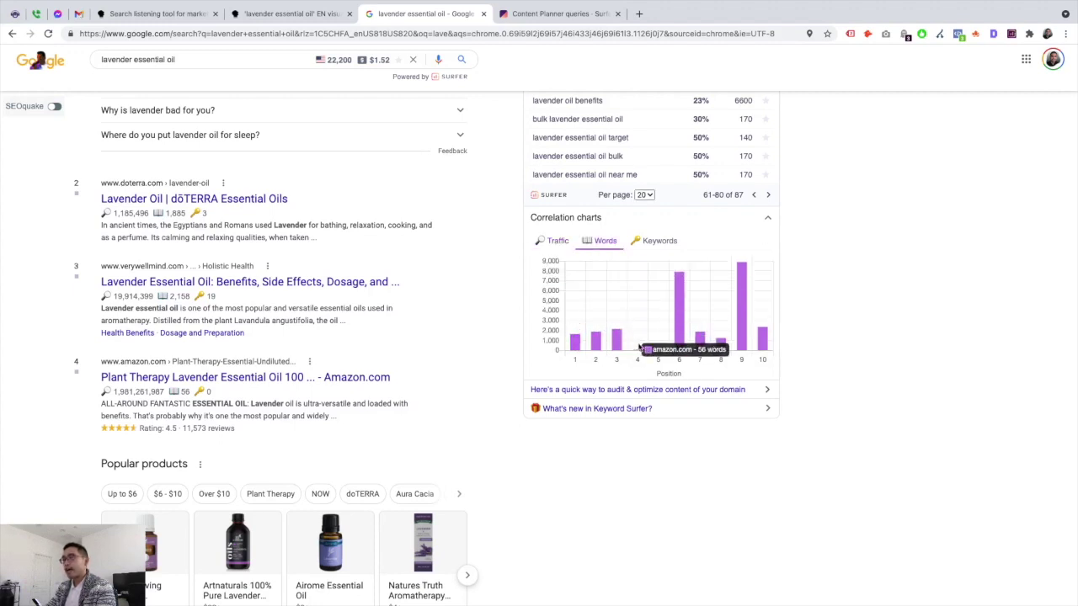
pyautogui.click(652, 243)
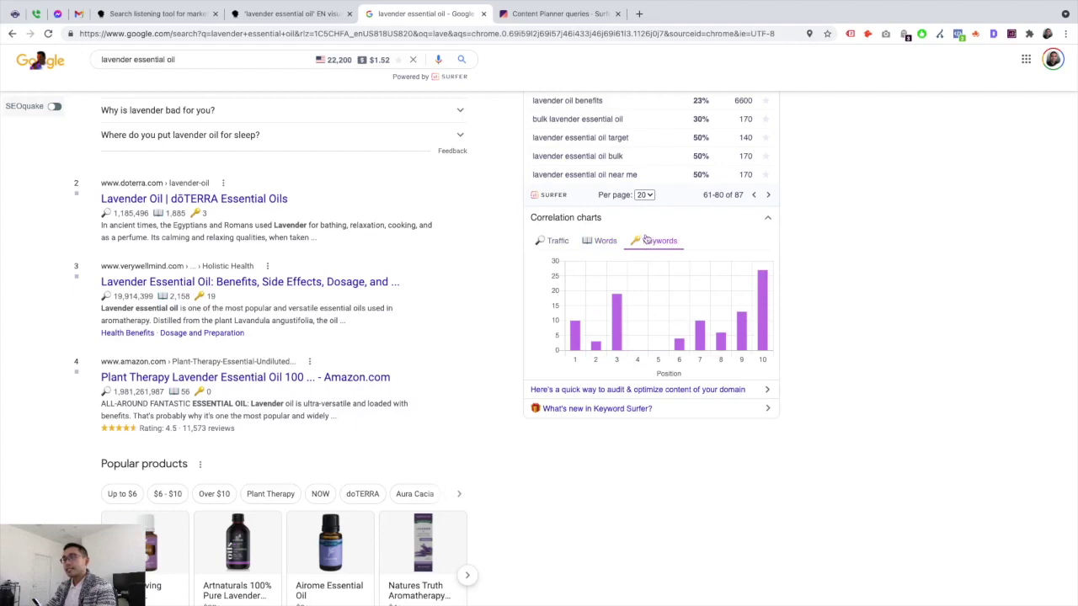
pyautogui.moveTo(645, 280)
pyautogui.moveTo(576, 339)
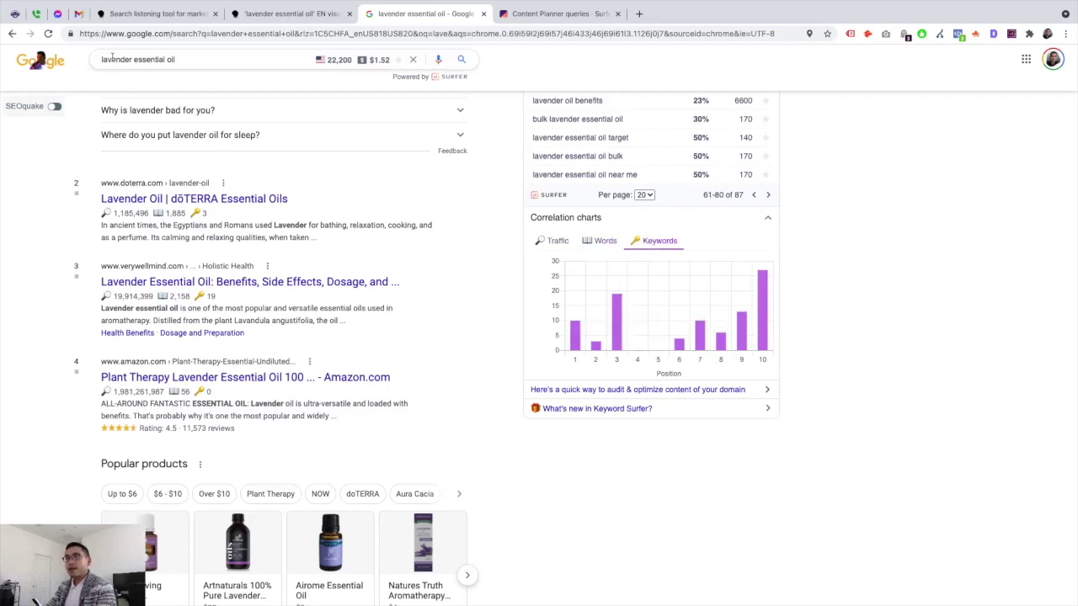
# Switch to Surfer's Content Planner and open the "lavender essential oil" plan from the history
pyautogui.scroll(2, 385, 330)
pyautogui.scroll(4, 385, 330)
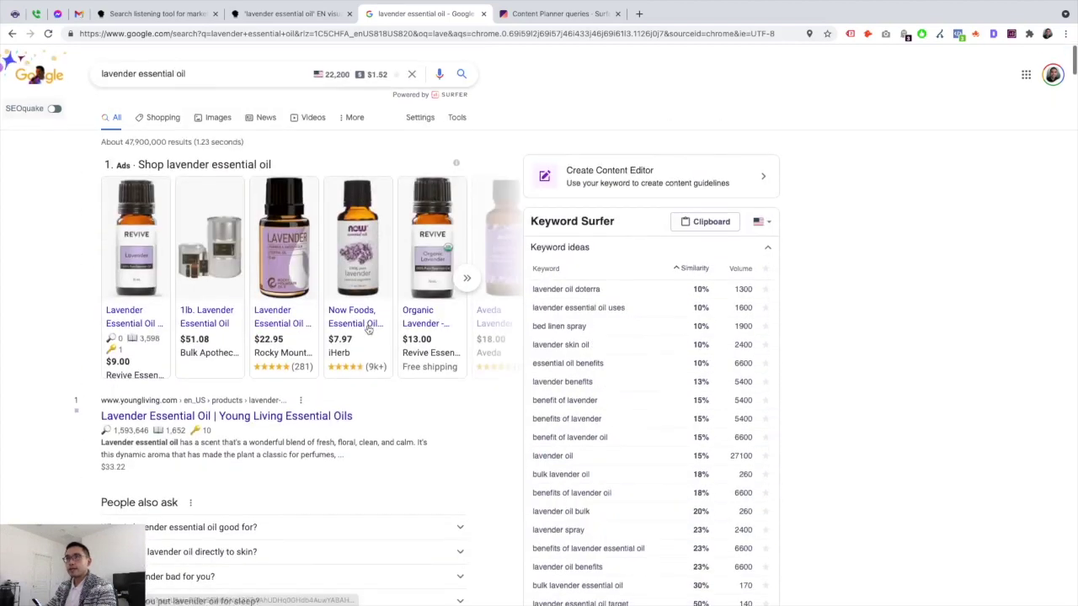
pyautogui.scroll(-2, 552, 259)
pyautogui.scroll(3, 544, 290)
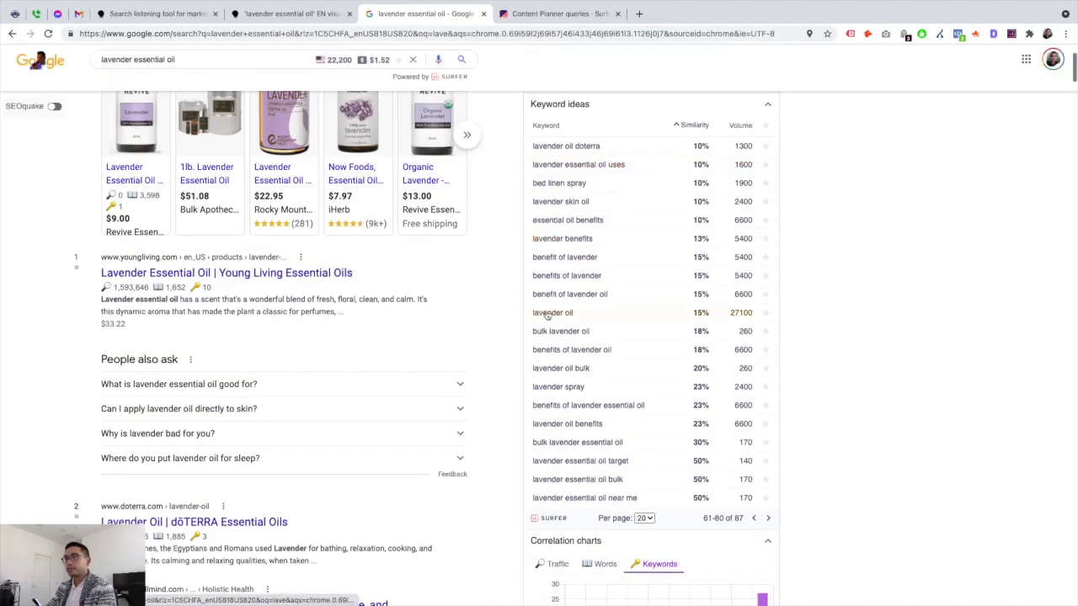
pyautogui.click(569, 15)
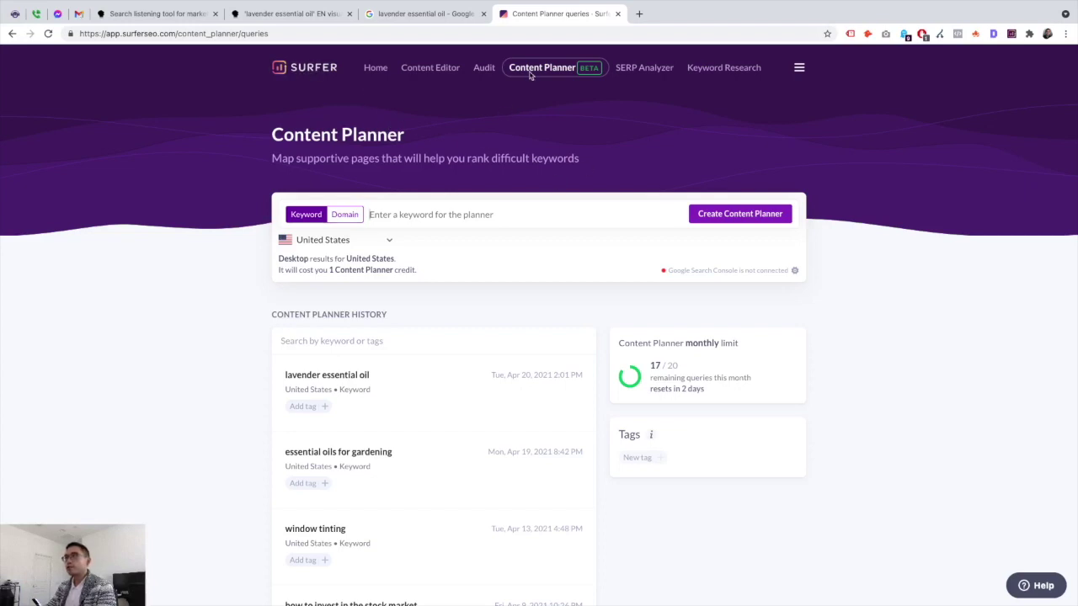
pyautogui.scroll(-1, 543, 151)
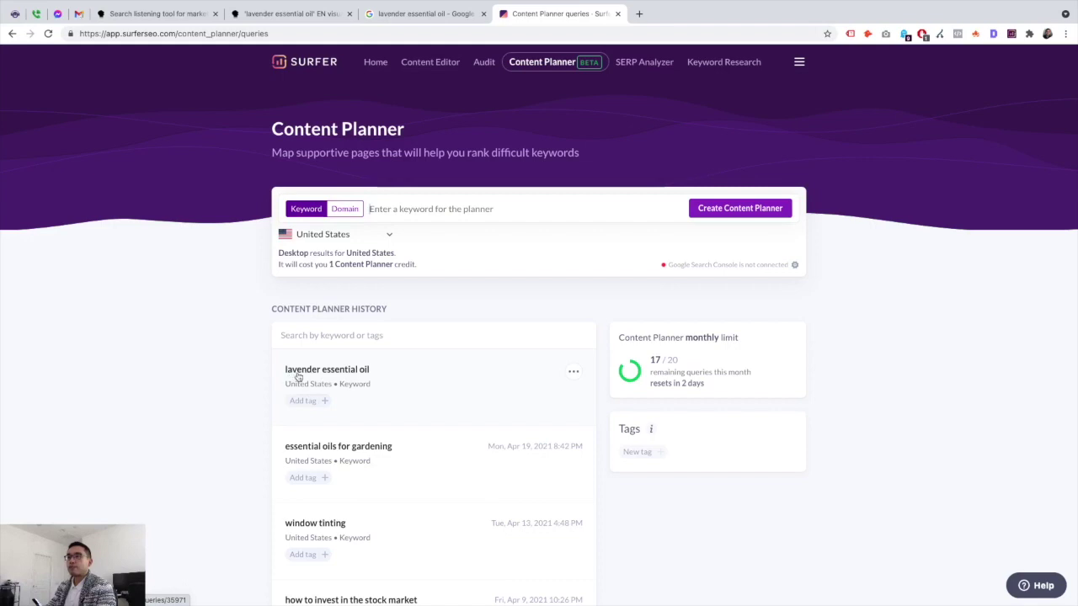
pyautogui.click(324, 371)
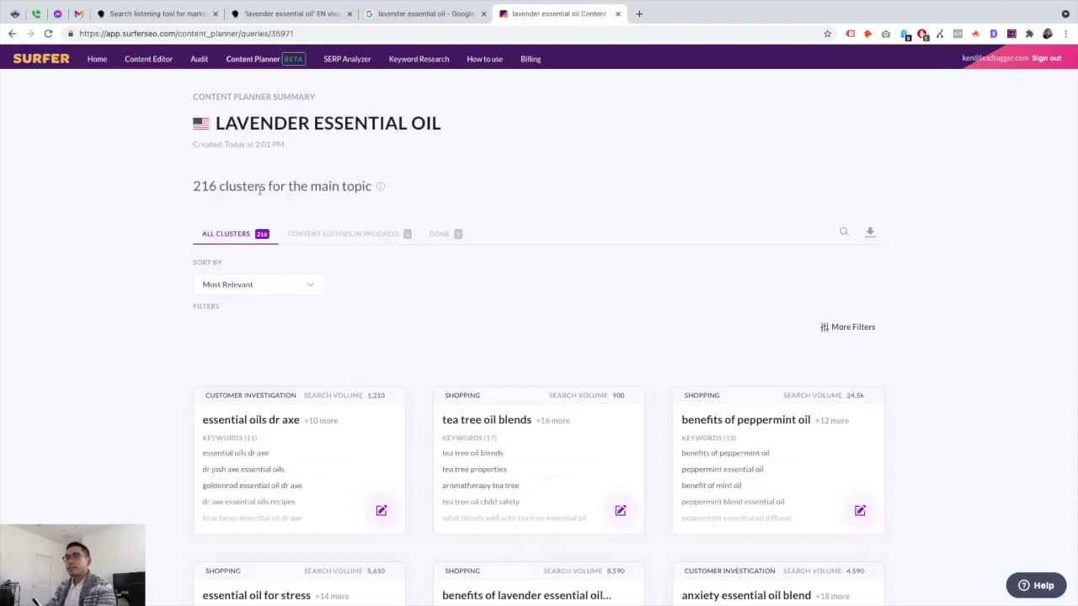
# Examine the topic clusters for lavender essential oil, including "essential oils dr axe" and "tea tree oil blends"
pyautogui.moveTo(196, 186); pyautogui.dragTo(336, 186)
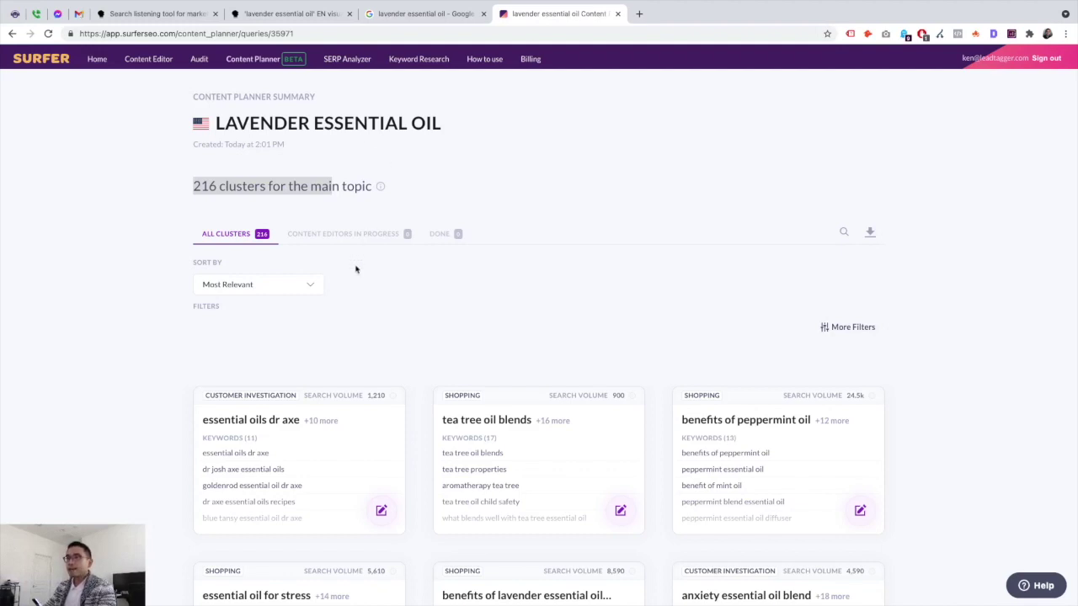
pyautogui.click(421, 285)
pyautogui.scroll(-2, 303, 227)
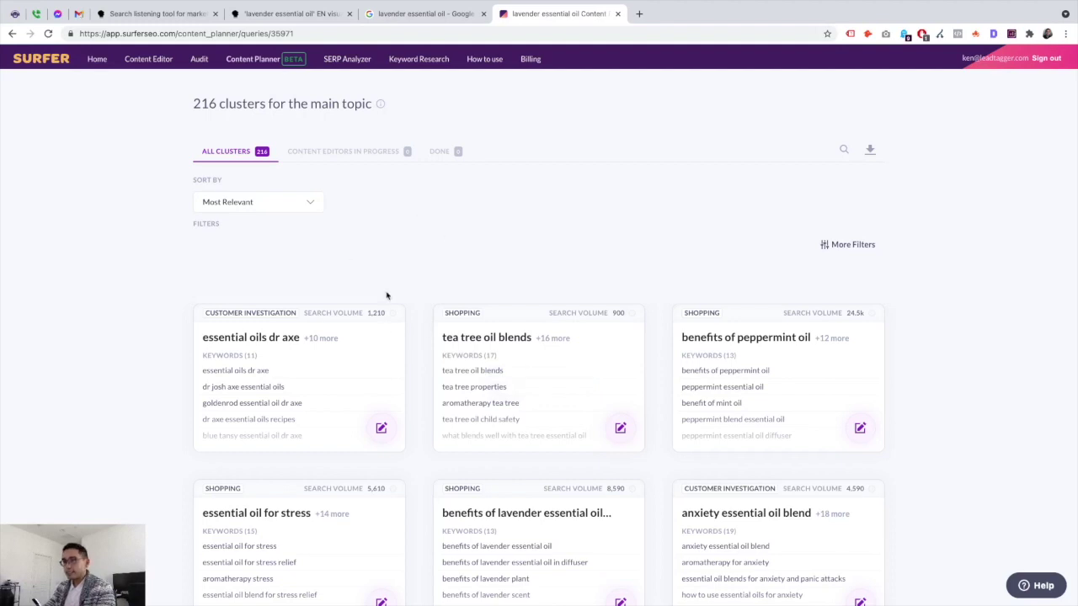
pyautogui.scroll(-1, 387, 295)
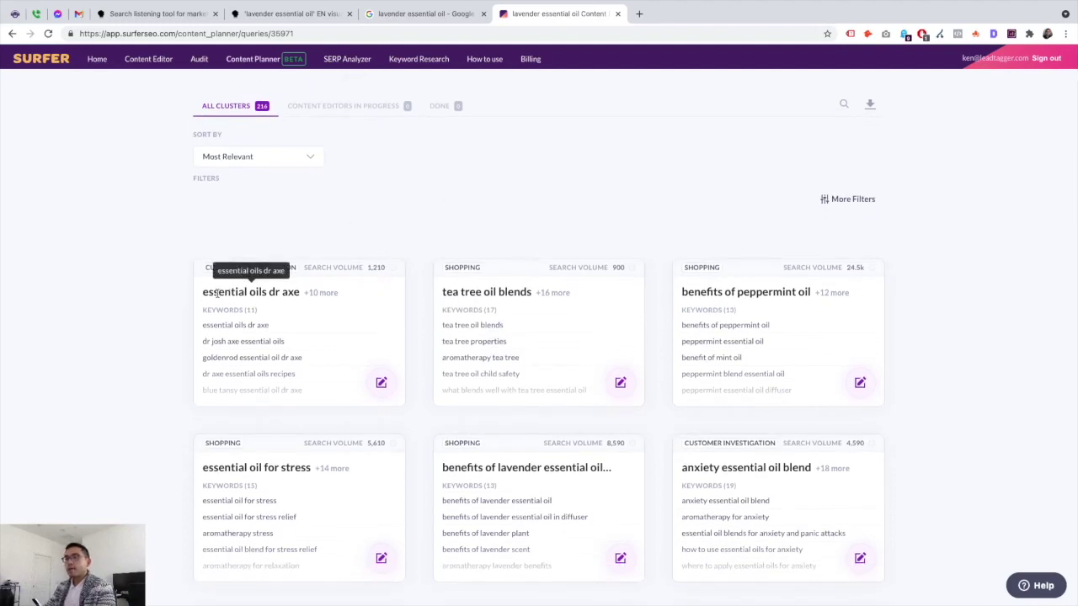
pyautogui.moveTo(203, 291); pyautogui.dragTo(300, 291)
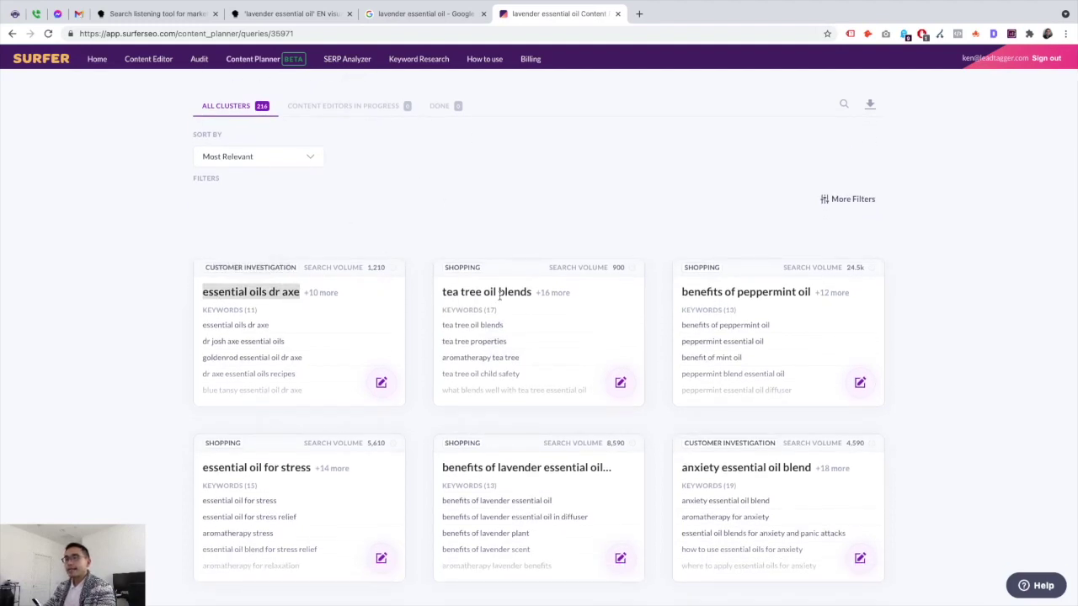
pyautogui.click(459, 293)
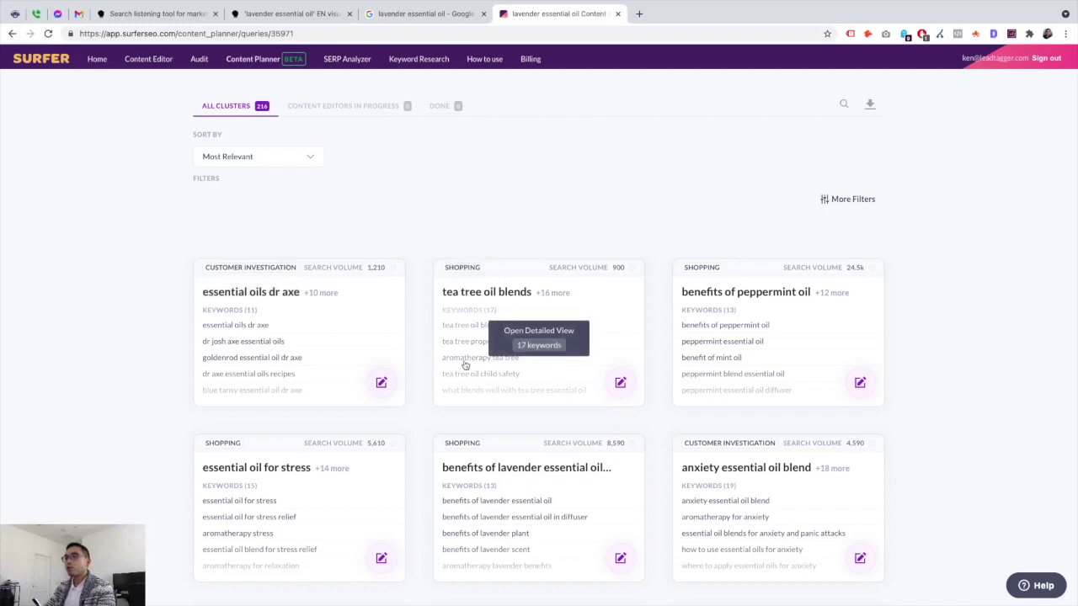
pyautogui.scroll(-1, 427, 419)
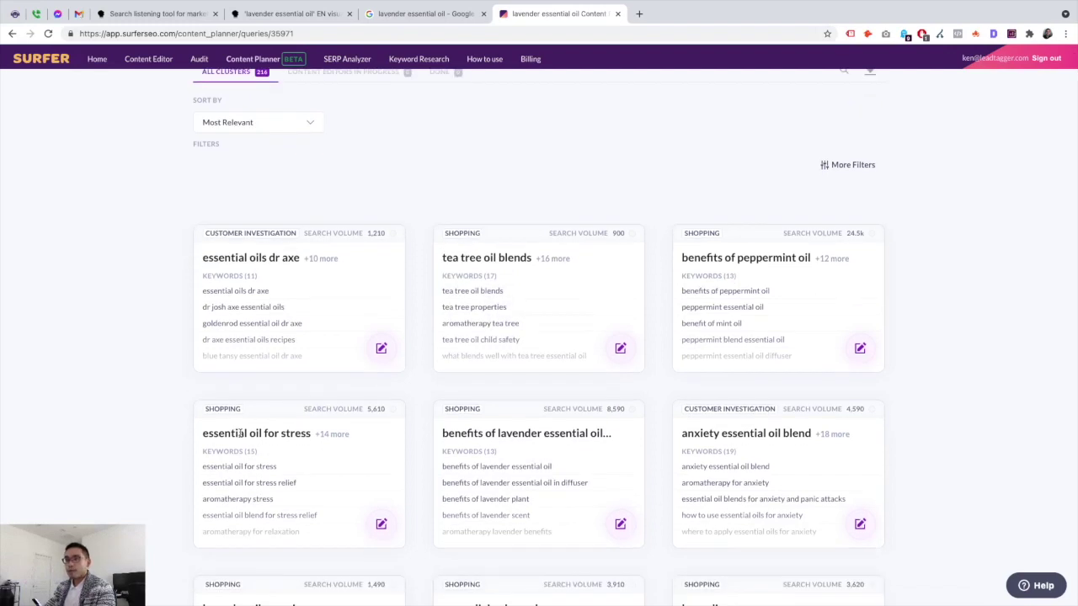
pyautogui.scroll(-3, 266, 435)
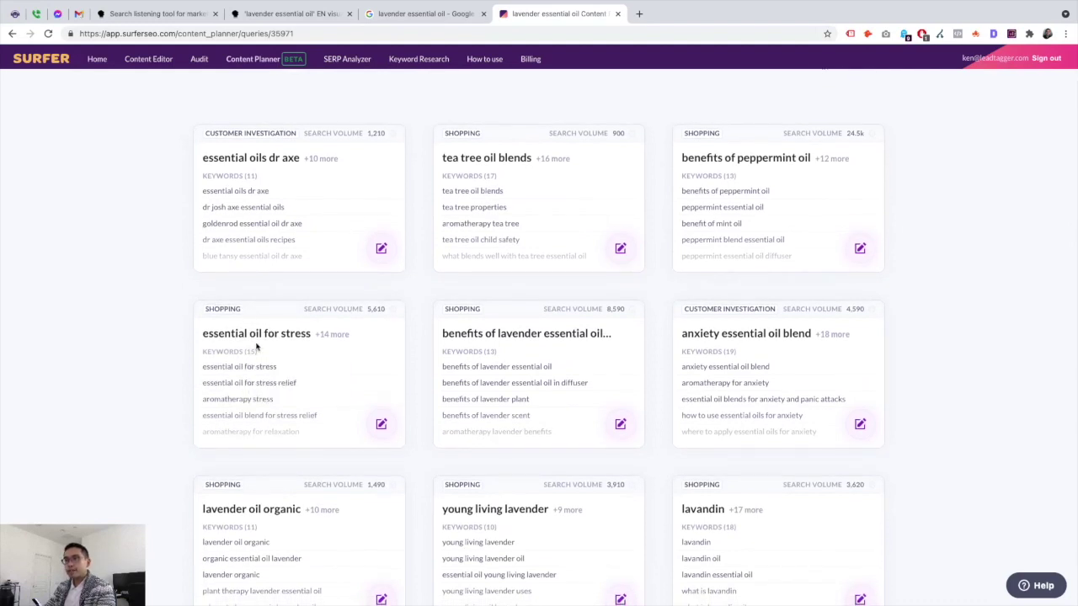
# Open the detailed view of the "essential oil for stress" cluster, read through its keywords and close it
pyautogui.moveTo(266, 383)
pyautogui.click(292, 391)
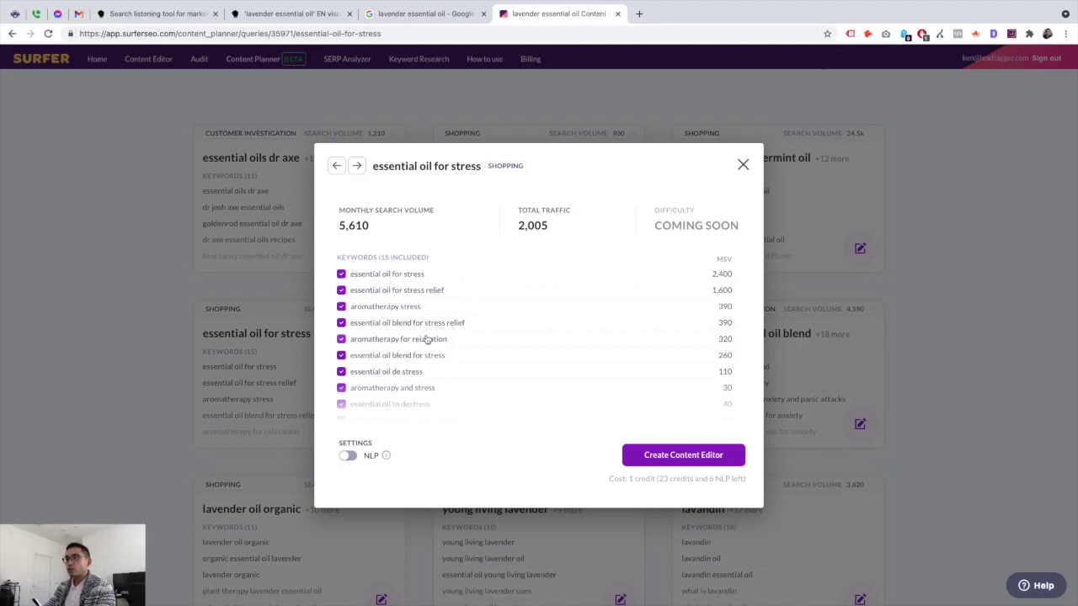
pyautogui.scroll(-2, 426, 336)
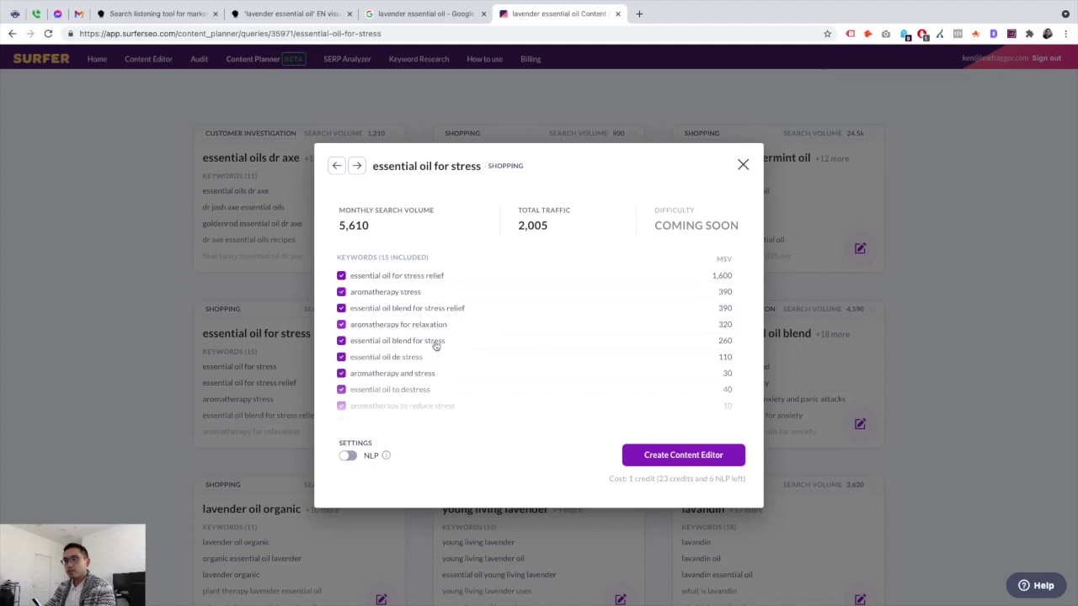
pyautogui.scroll(-1, 428, 345)
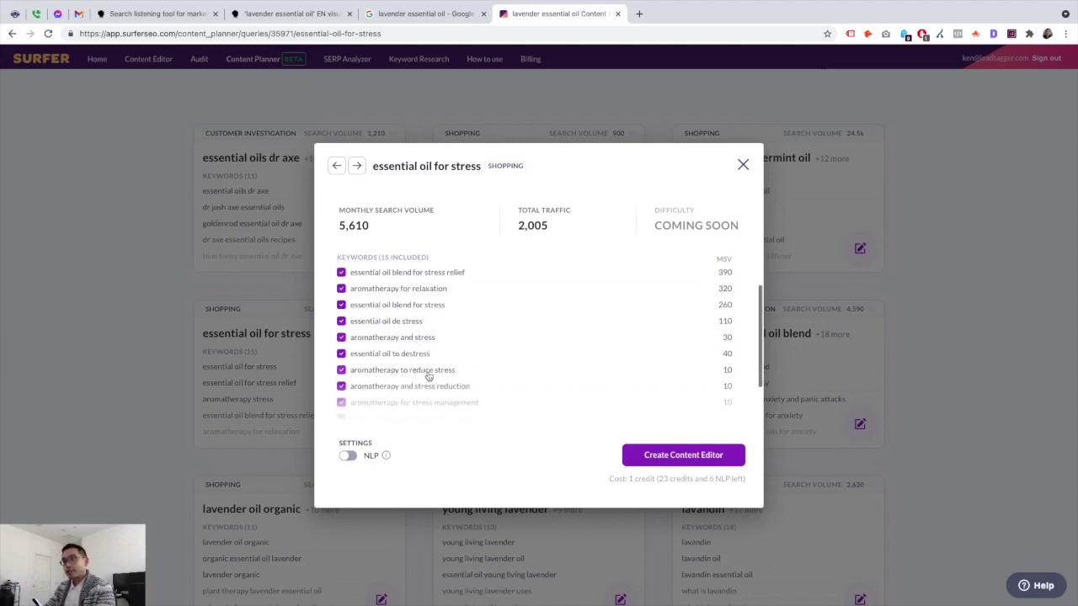
pyautogui.scroll(-2, 471, 371)
pyautogui.scroll(5, 510, 368)
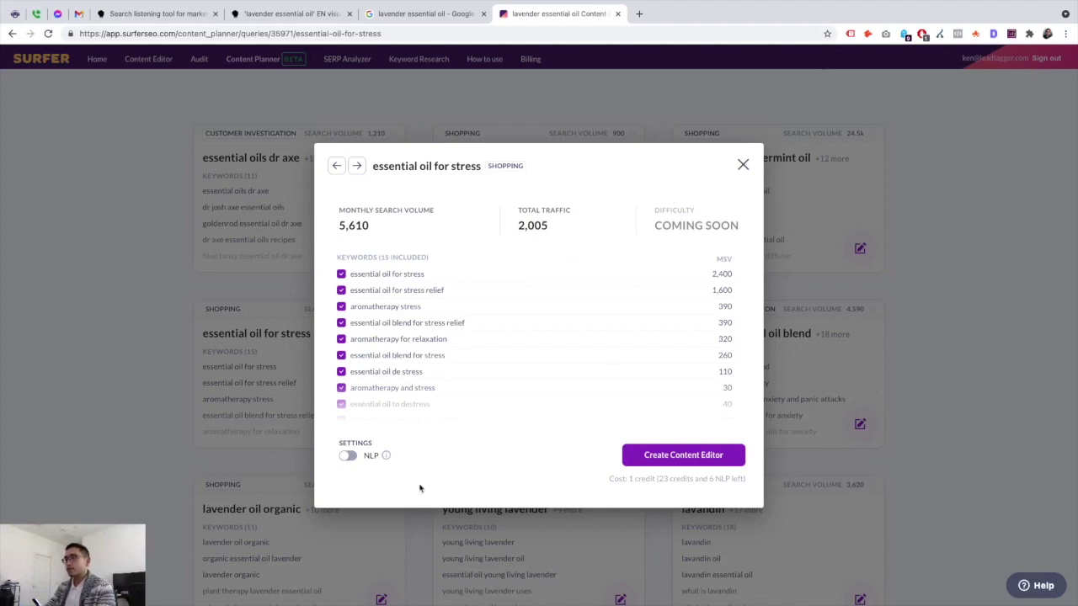
pyautogui.click(743, 164)
# Show the additional cluster filters and limit the clusters to Informational intent
pyautogui.scroll(3, 648, 234)
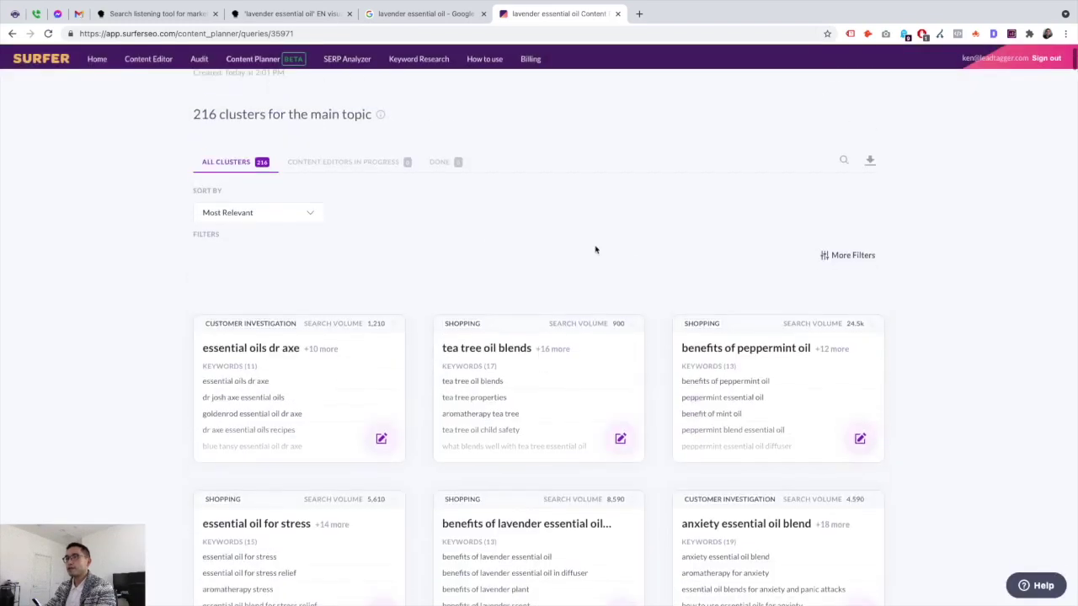
pyautogui.click(275, 229)
pyautogui.click(853, 268)
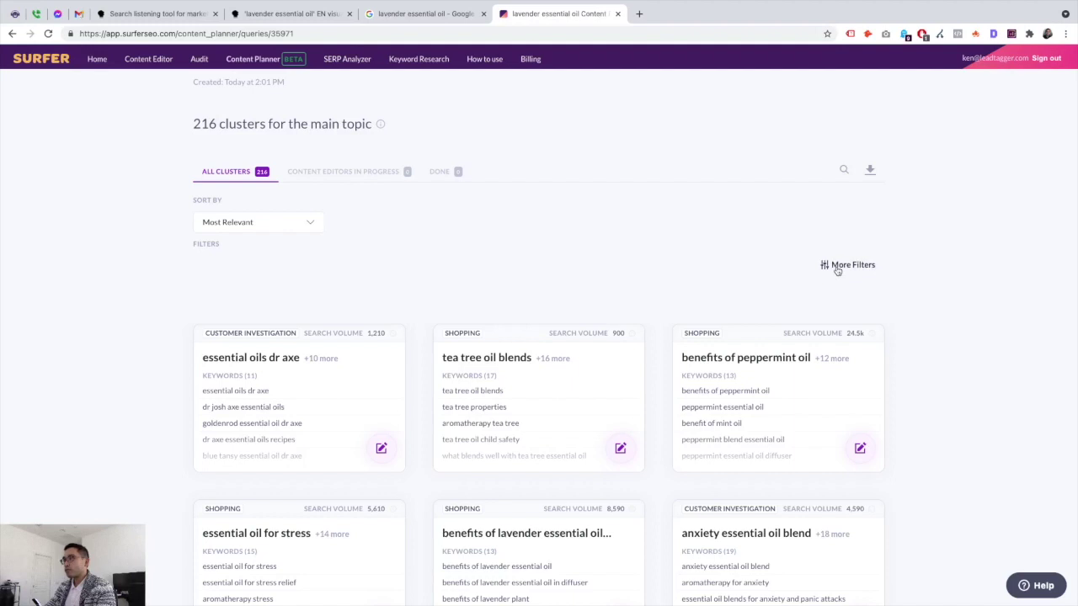
pyautogui.click(310, 305)
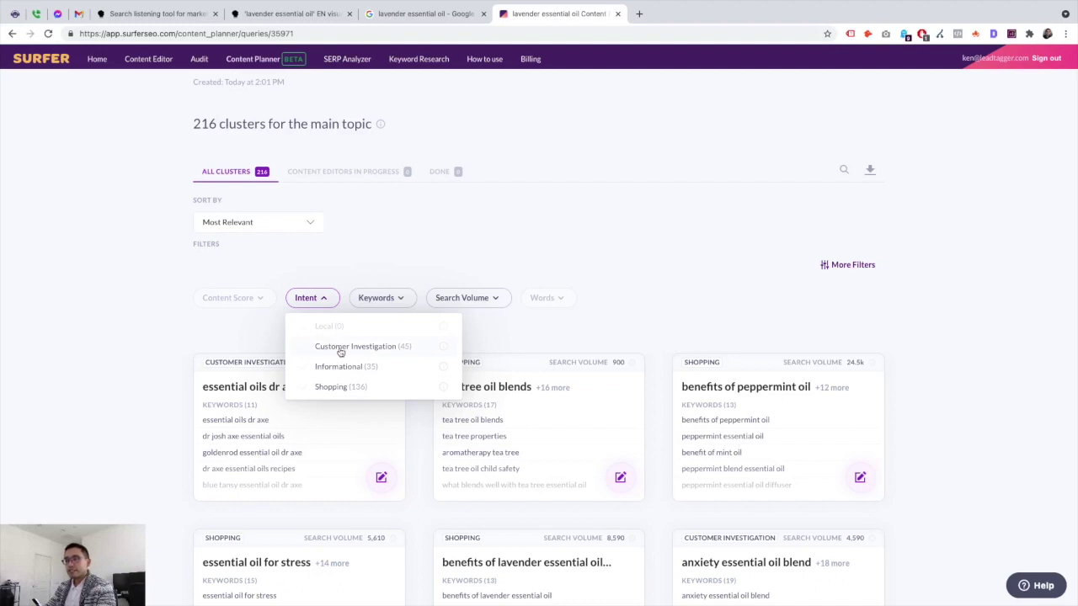
pyautogui.moveTo(445, 349)
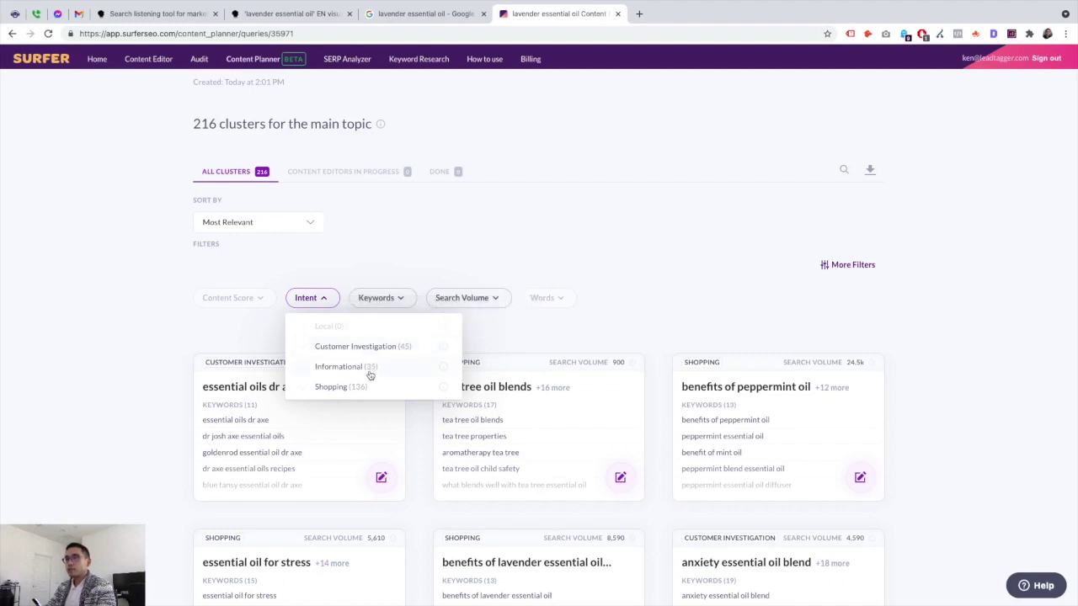
pyautogui.moveTo(438, 372)
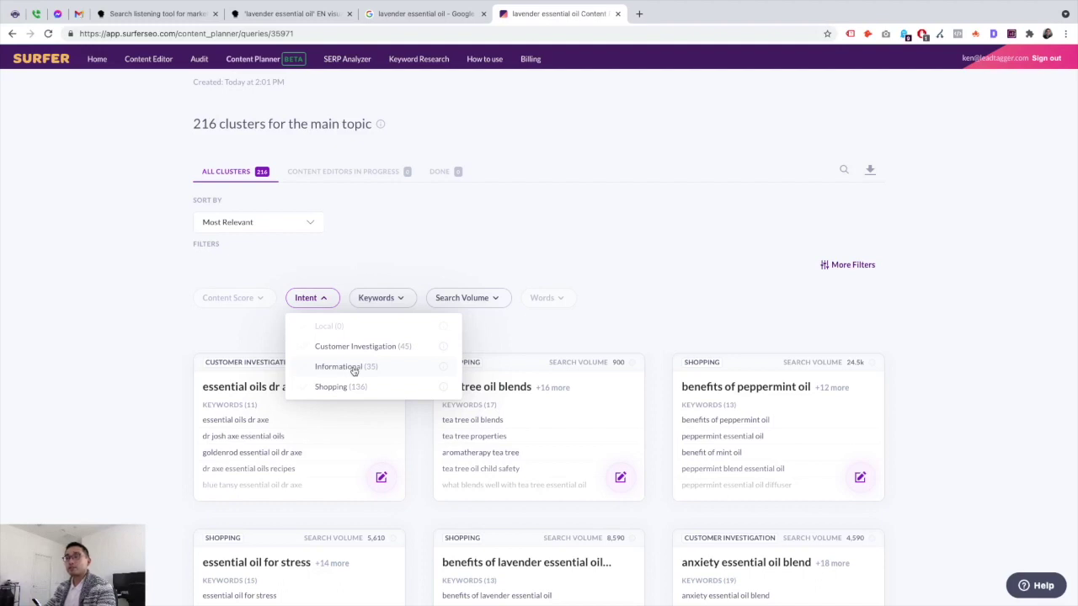
pyautogui.click(354, 367)
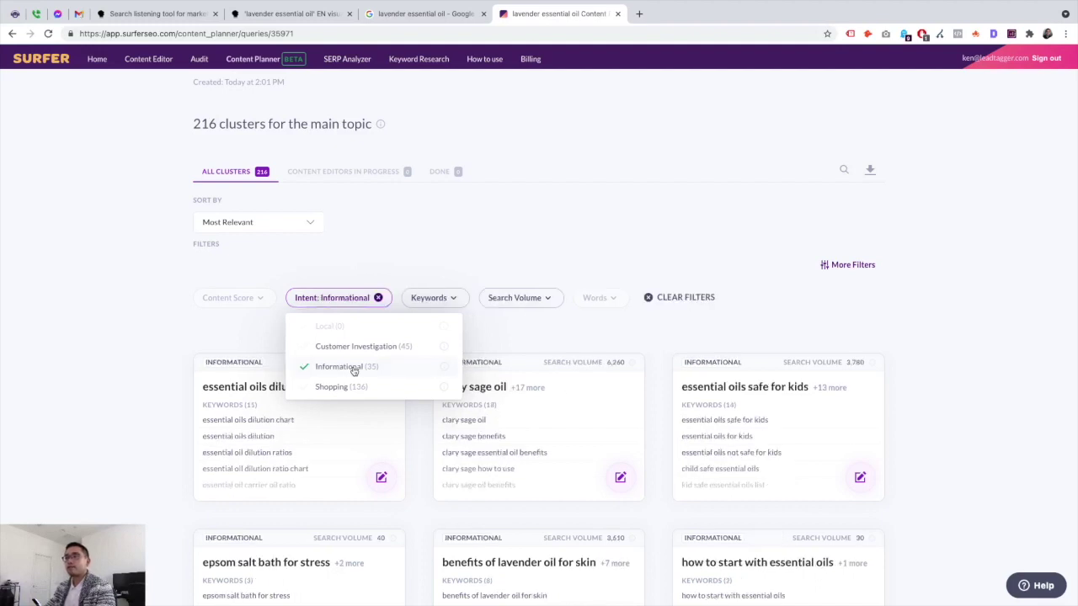
pyautogui.click(480, 328)
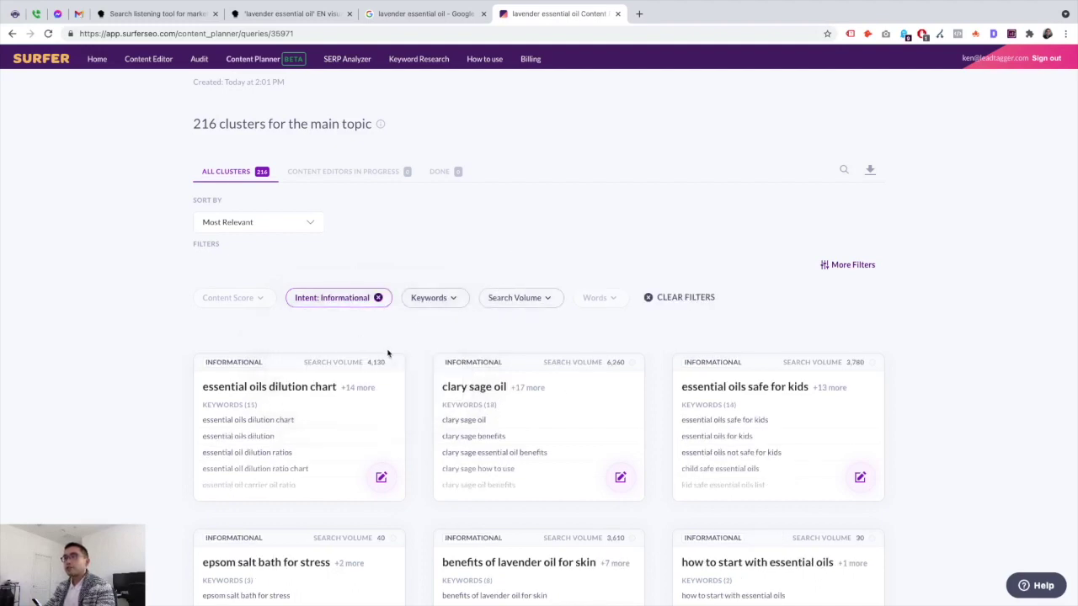
# Look through the informational clusters, and switch the intent filter to Shopping
pyautogui.scroll(-2, 378, 346)
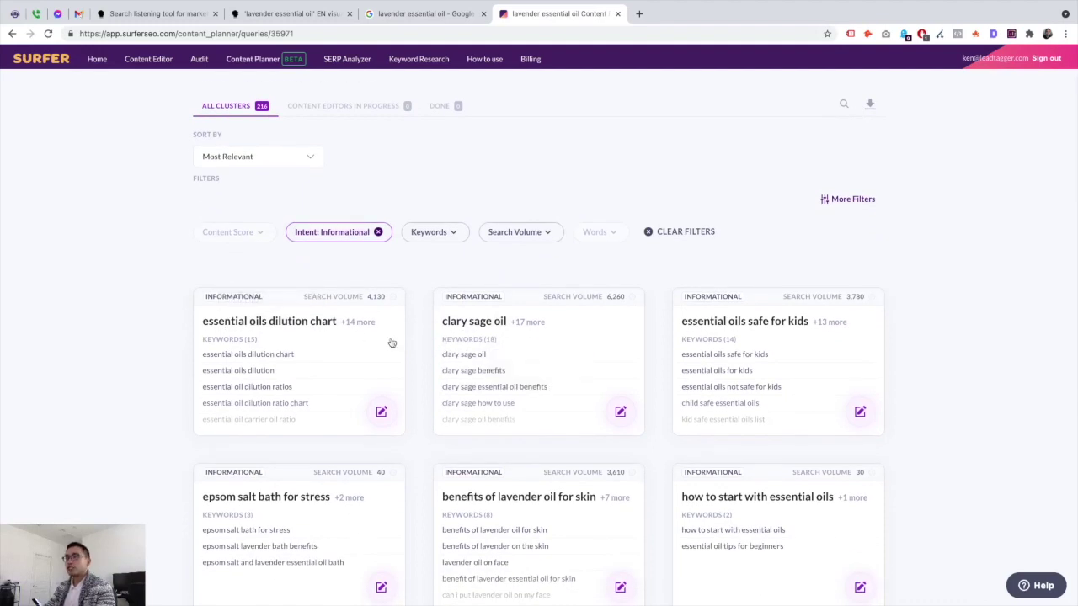
pyautogui.scroll(-4, 421, 343)
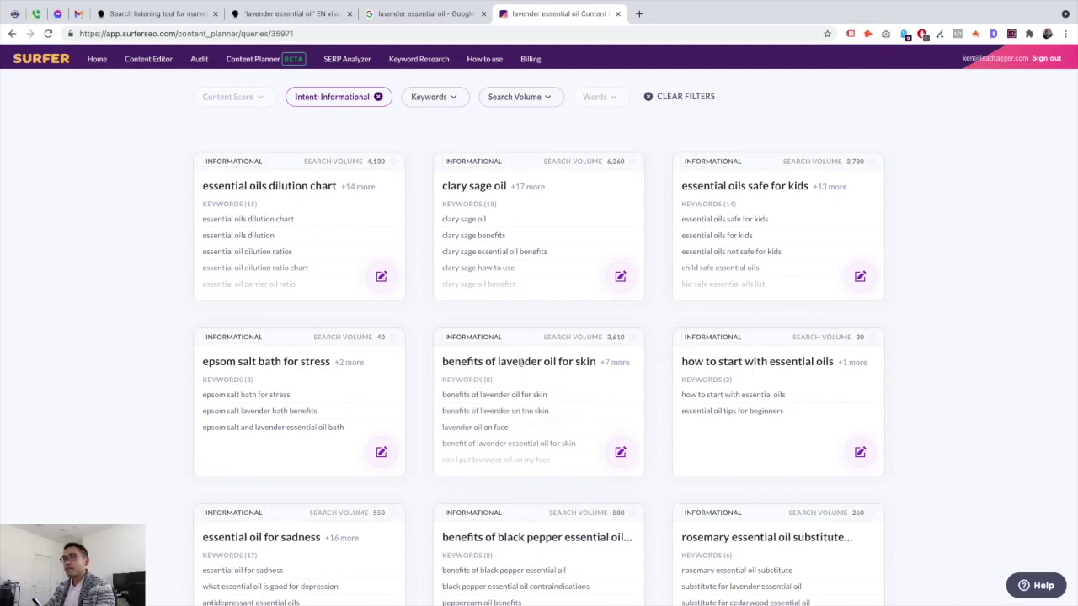
pyautogui.scroll(2, 541, 284)
pyautogui.click(344, 172)
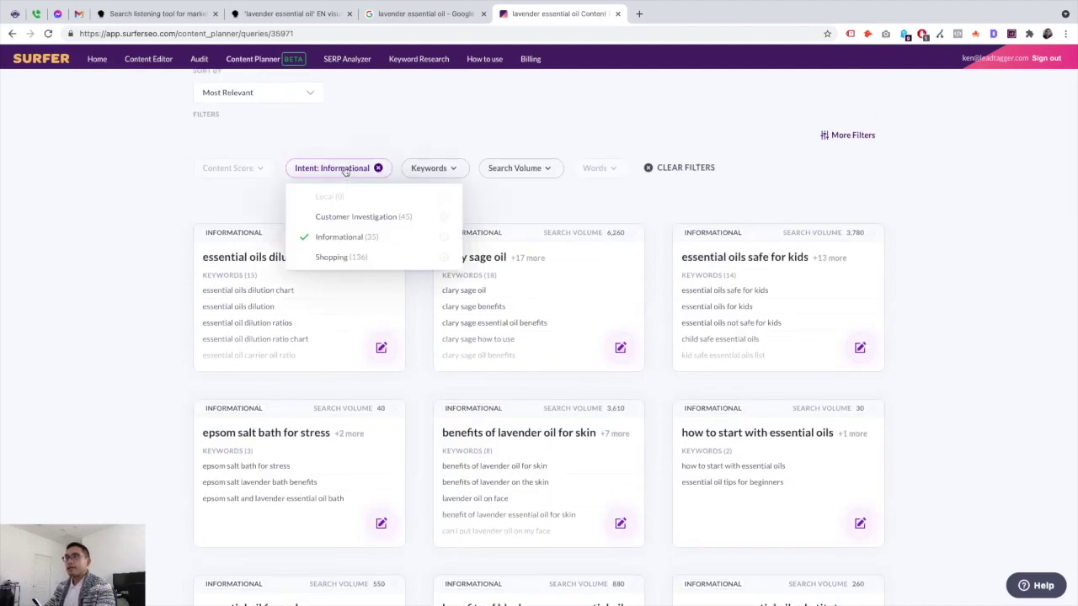
pyautogui.click(358, 264)
pyautogui.click(330, 241)
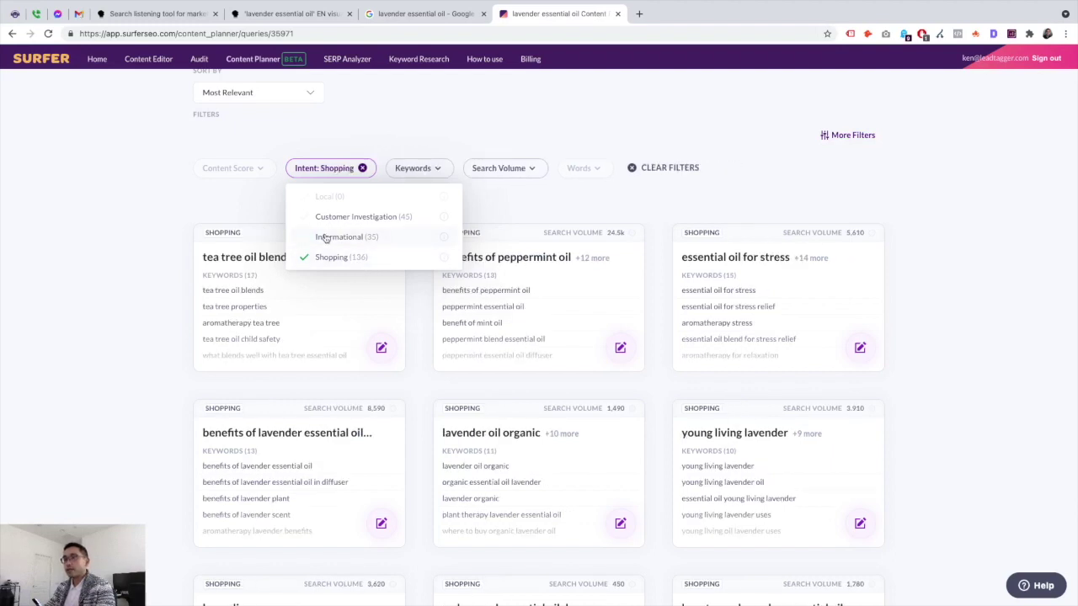
pyautogui.click(546, 136)
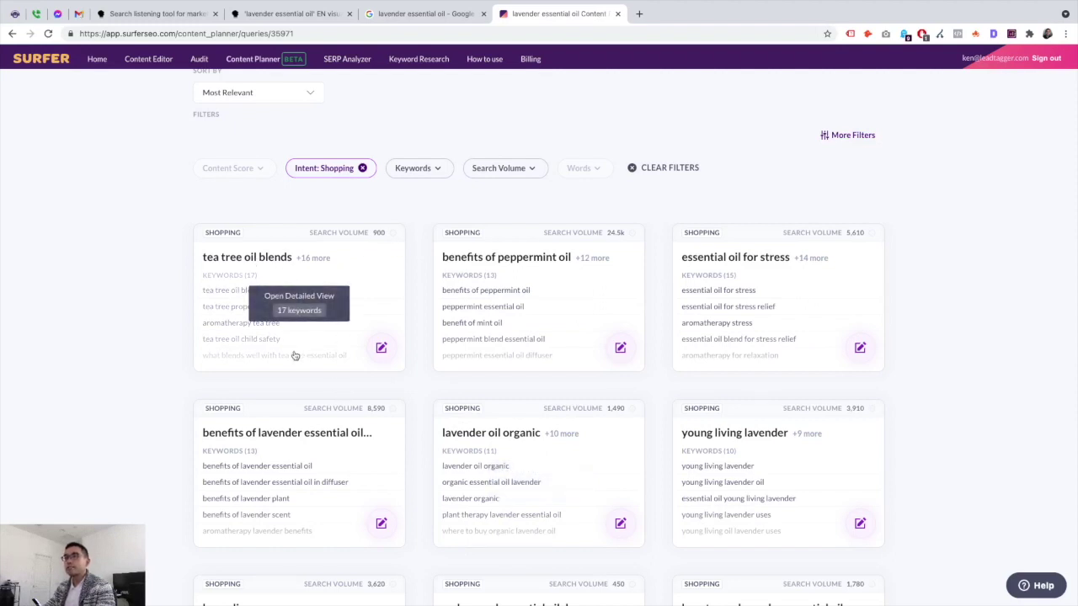
# Switch the intent filter to Customer Investigation, read that option's explanation and look through the matching clusters
pyautogui.click(325, 172)
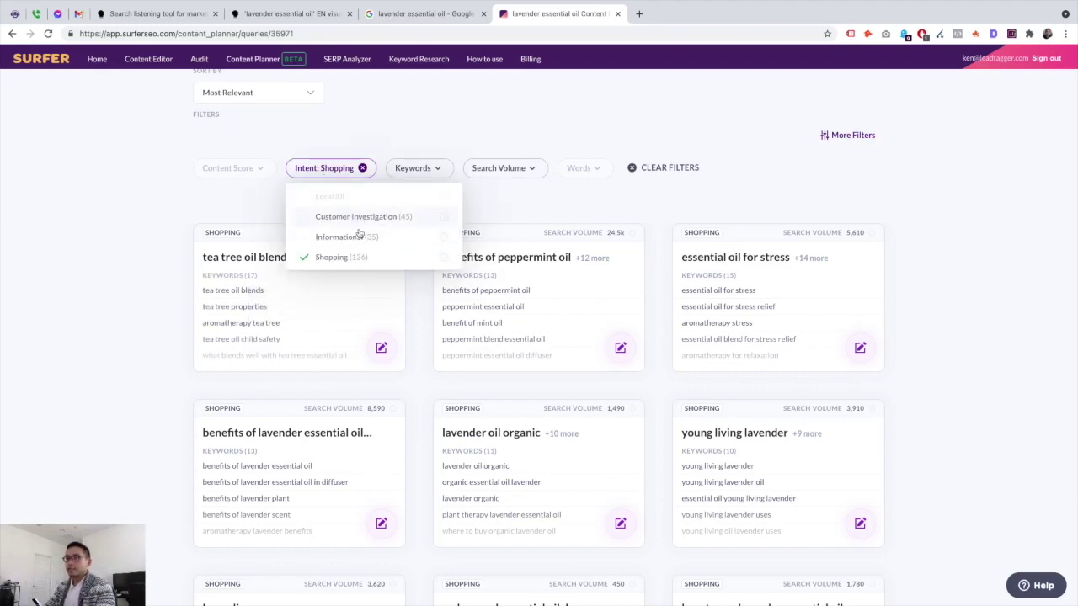
pyautogui.click(360, 219)
pyautogui.click(330, 258)
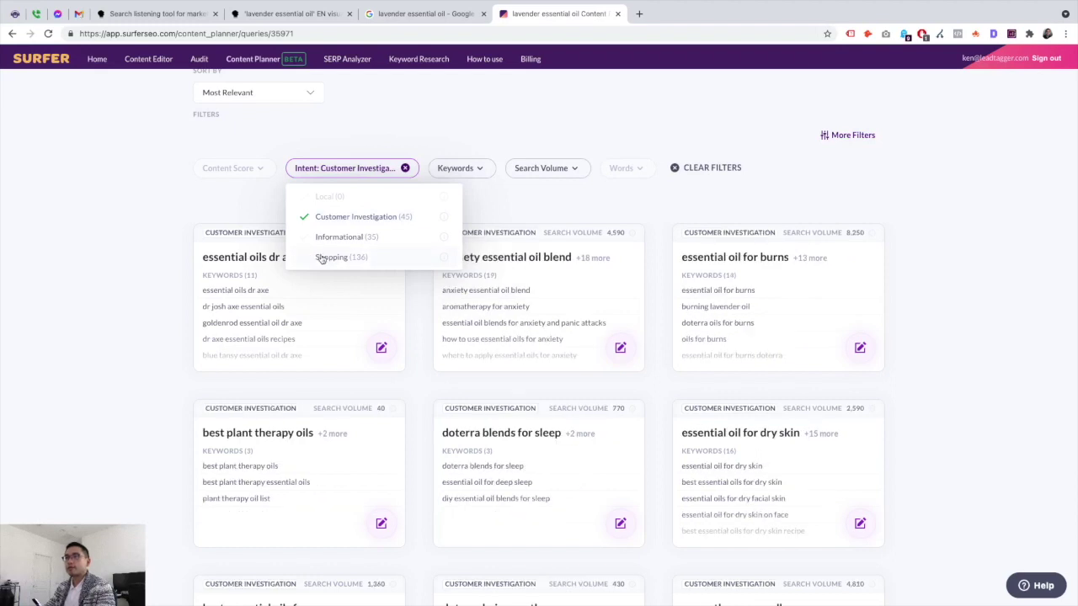
pyautogui.moveTo(440, 219)
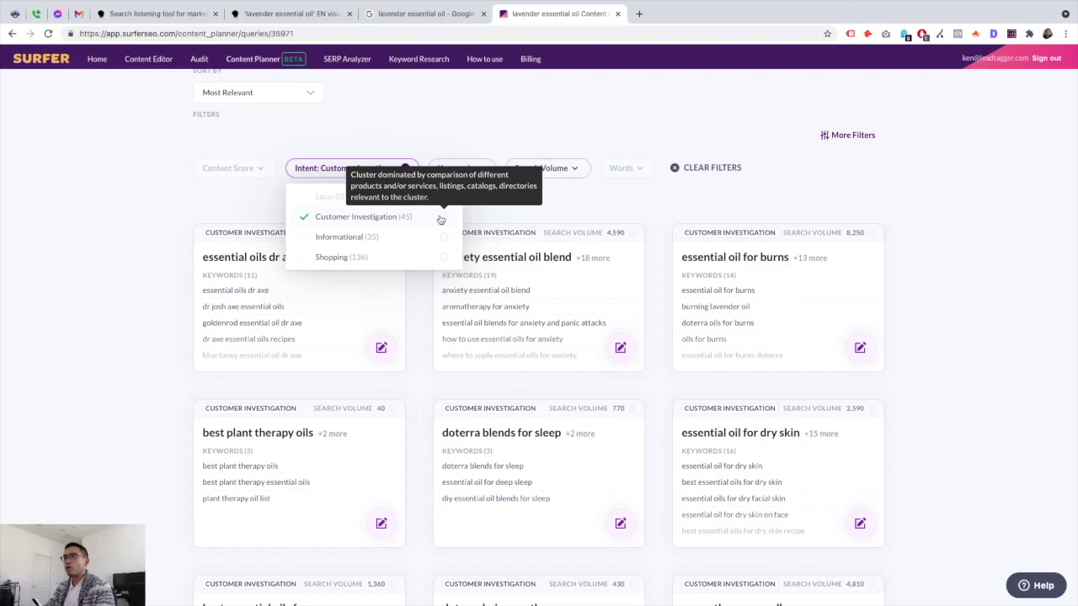
pyautogui.click(949, 305)
pyautogui.scroll(-1, 614, 395)
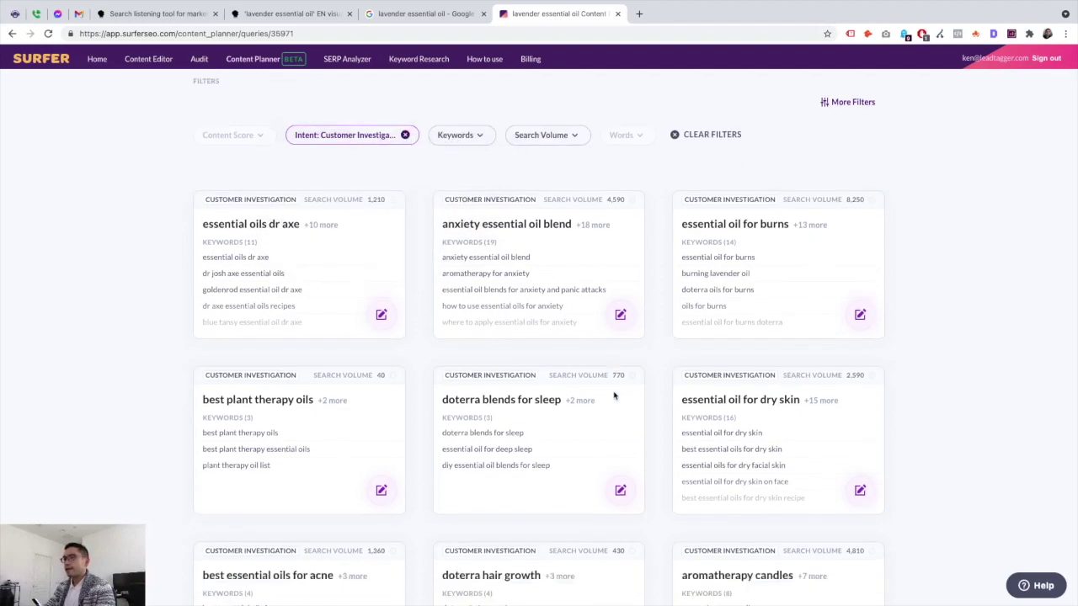
pyautogui.scroll(-3, 612, 394)
pyautogui.scroll(6, 573, 389)
pyautogui.scroll(-1, 520, 389)
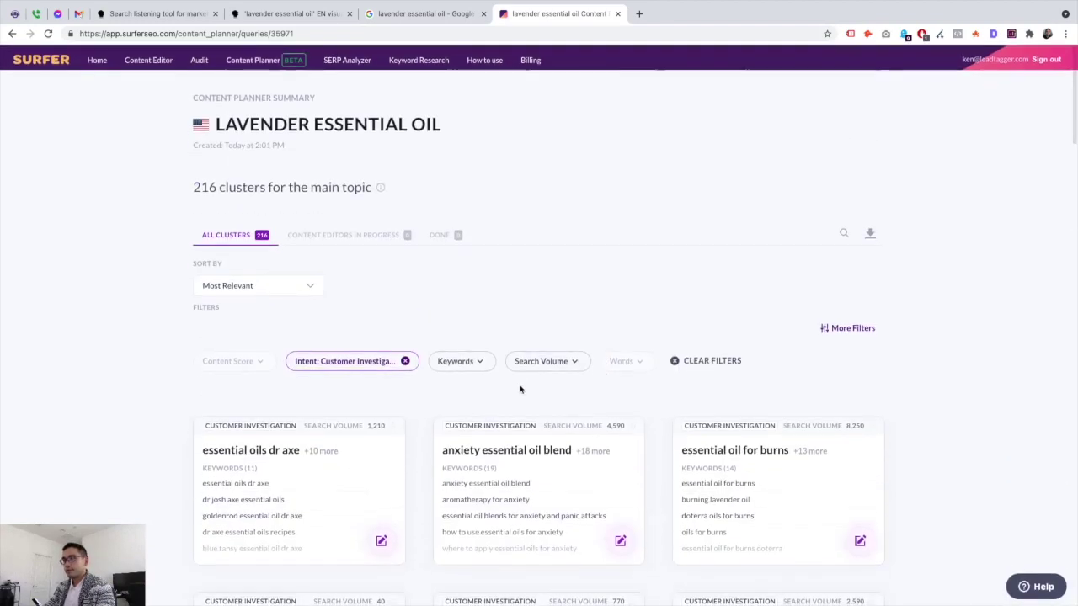
# Limit the clusters to those containing 1–5 keywords
pyautogui.scroll(-1, 521, 389)
pyautogui.click(485, 344)
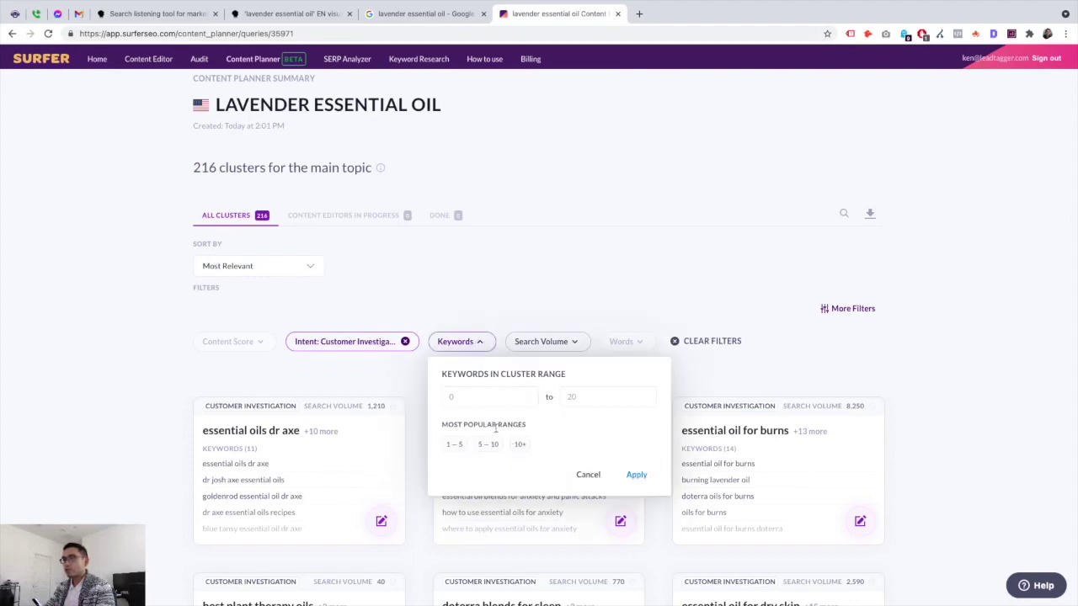
pyautogui.click(455, 445)
pyautogui.click(640, 476)
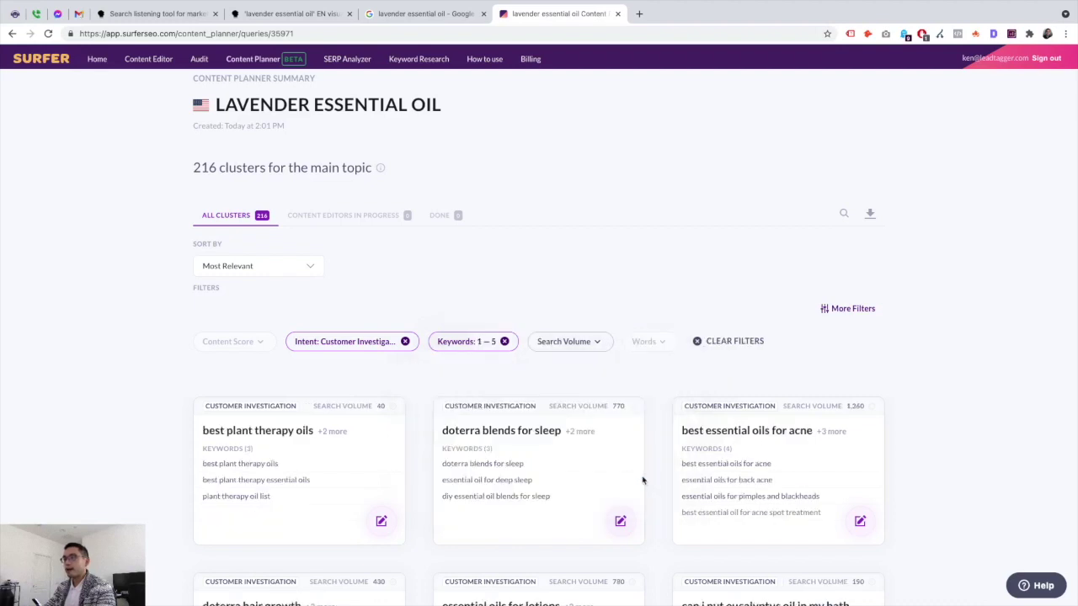
# Limit the clusters to a search volume range of 2k–5k and review the matching results
pyautogui.click(555, 344)
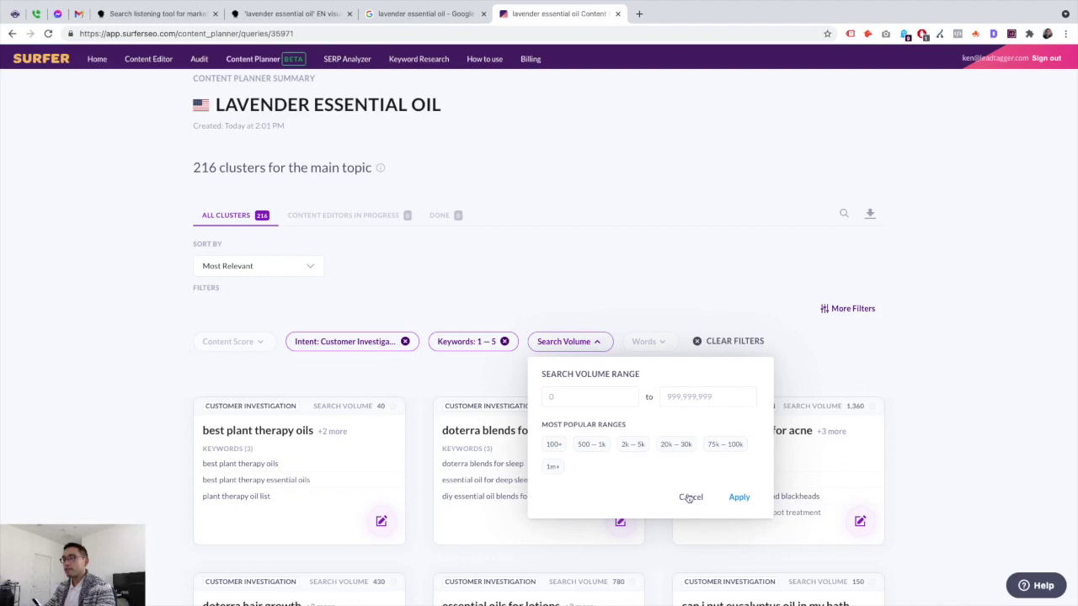
pyautogui.click(632, 445)
pyautogui.click(596, 447)
pyautogui.click(625, 450)
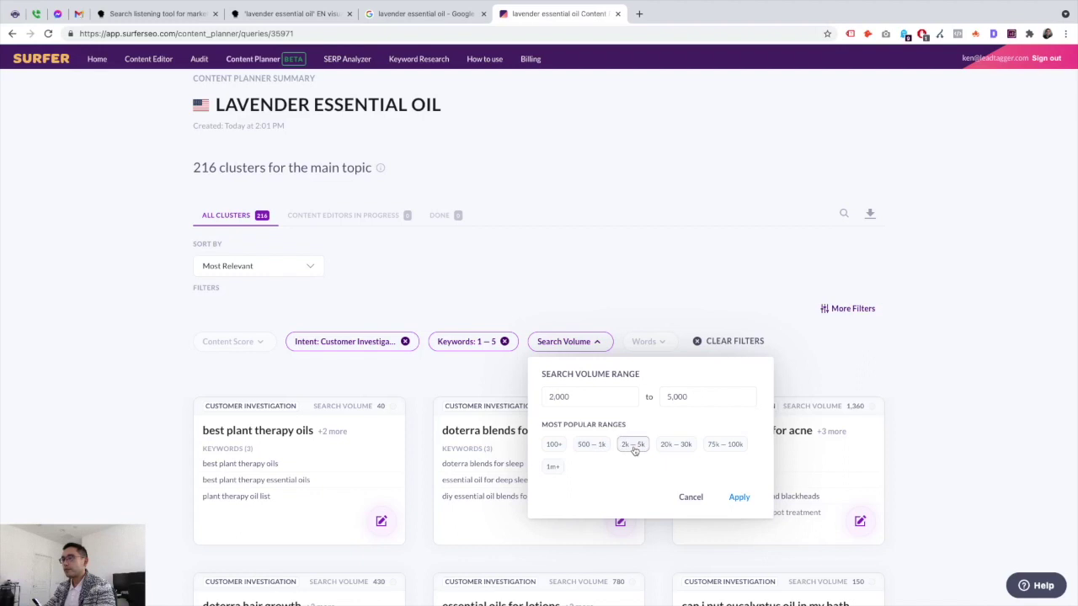
pyautogui.click(735, 499)
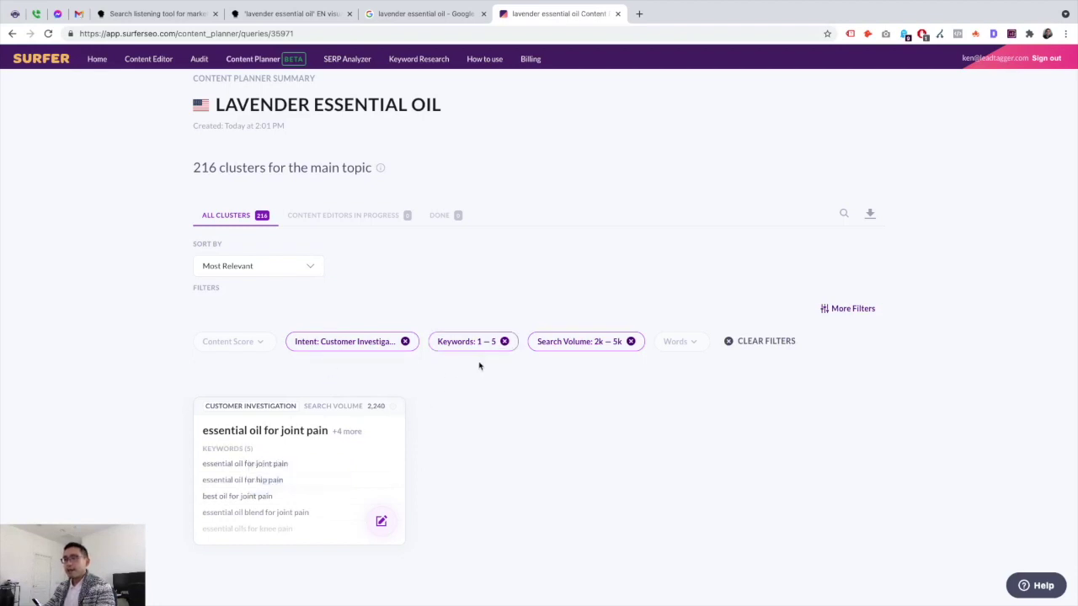
pyautogui.moveTo(257, 485)
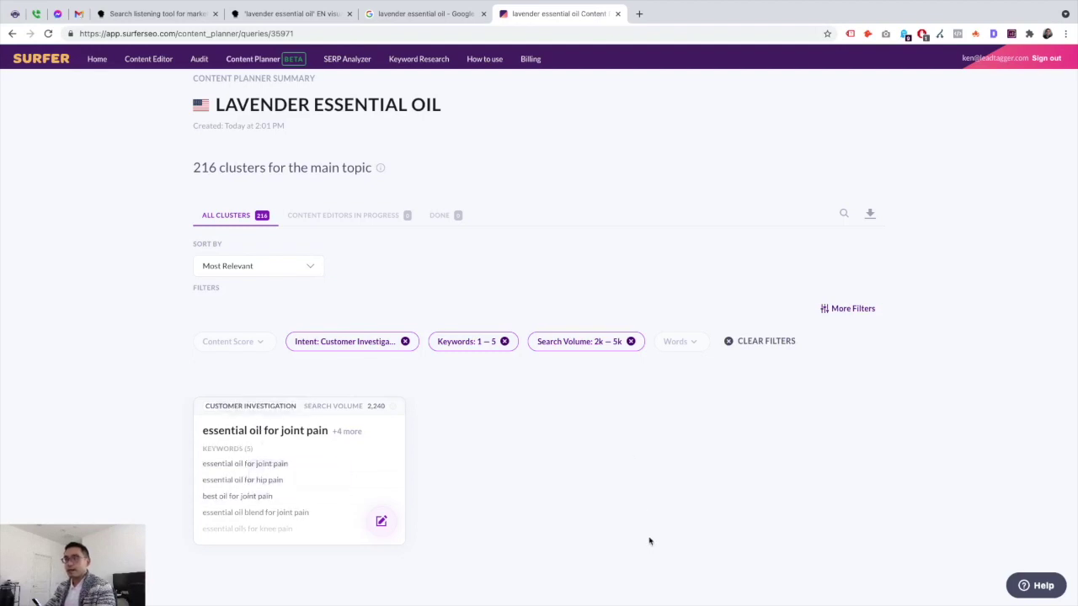
# Remove the intent, keywords and search volume filters from the cluster list
pyautogui.click(405, 341)
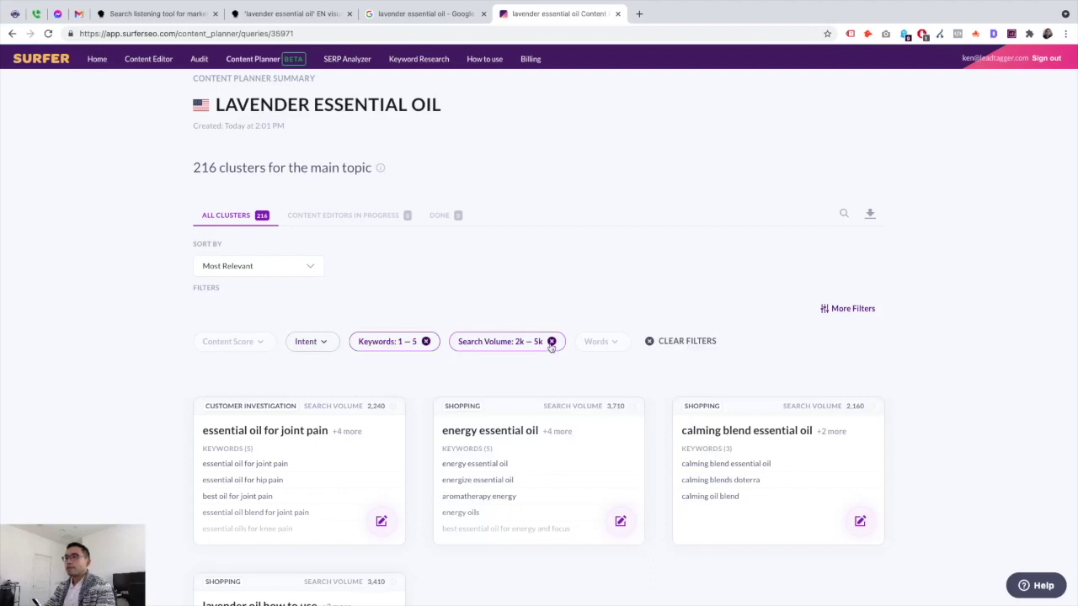
pyautogui.click(425, 342)
pyautogui.click(527, 343)
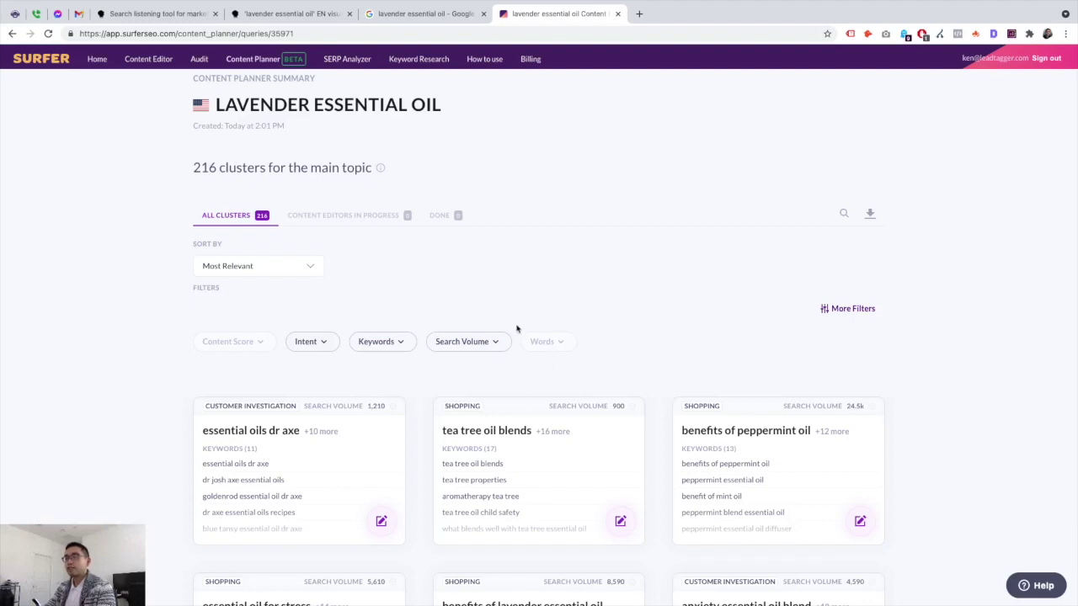
pyautogui.scroll(1, 539, 330)
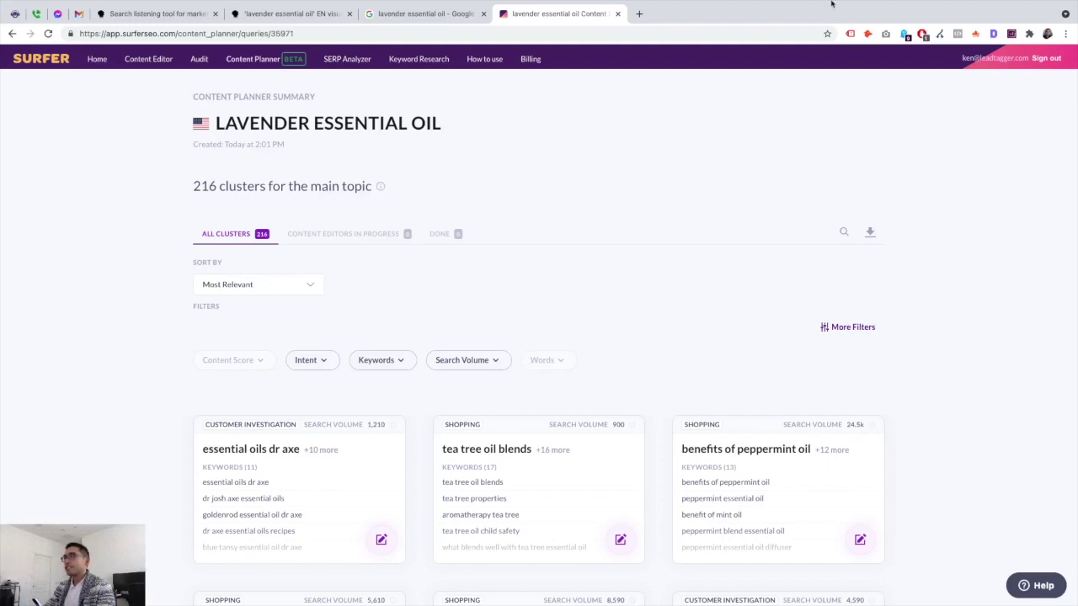
pyautogui.click(799, 6)
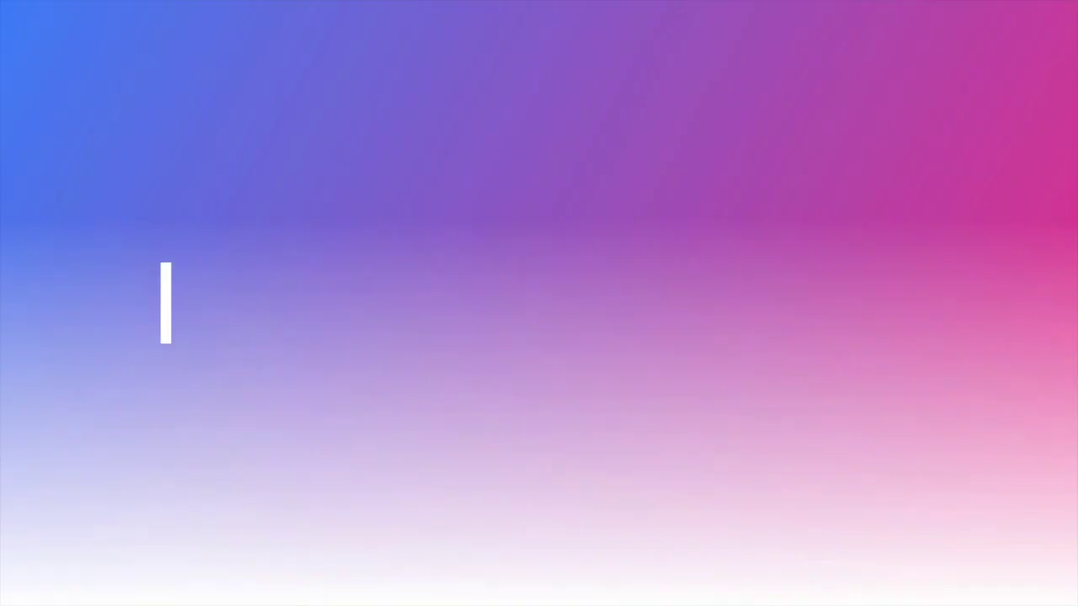